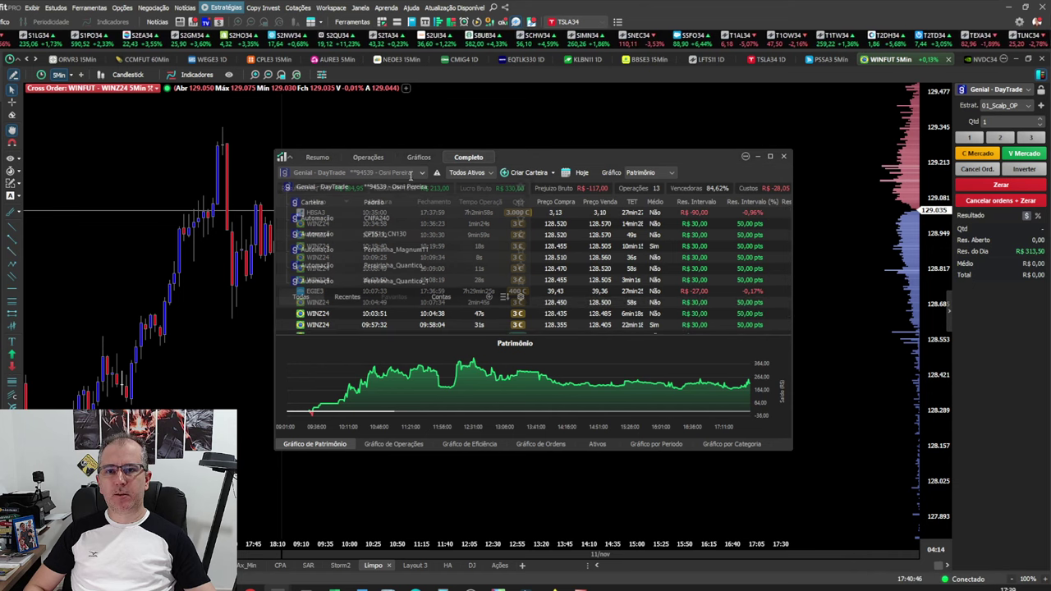
Switch the performance report to the Titan_A12_Desafio automation and reposition the report window over the chart.
{"action": "scroll", "coordinate": [405, 220], "scroll_direction": "down", "scroll_amount": 5}
{"action": "scroll", "coordinate": [405, 220], "scroll_direction": "down", "scroll_amount": 6}
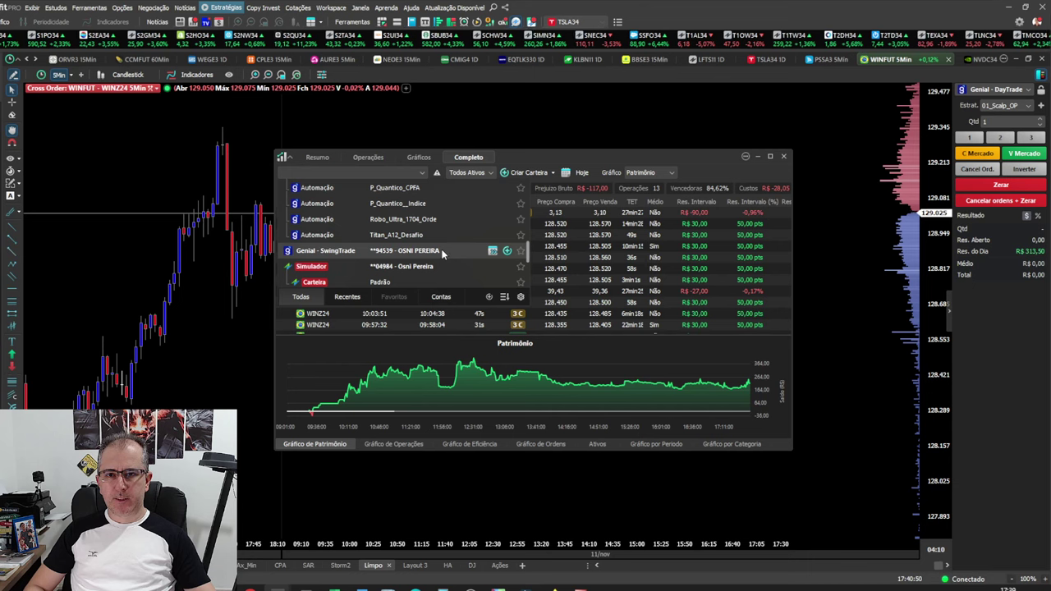
{"action": "left_click", "coordinate": [428, 235]}
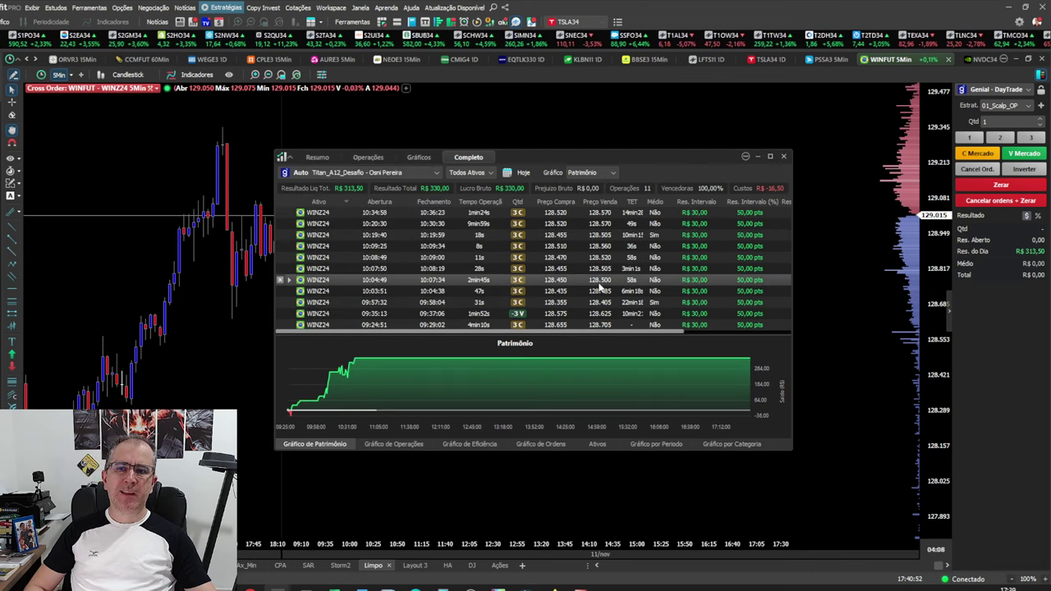
{"action": "left_click_drag", "start_coordinate": [695, 162], "coordinate": [747, 133]}
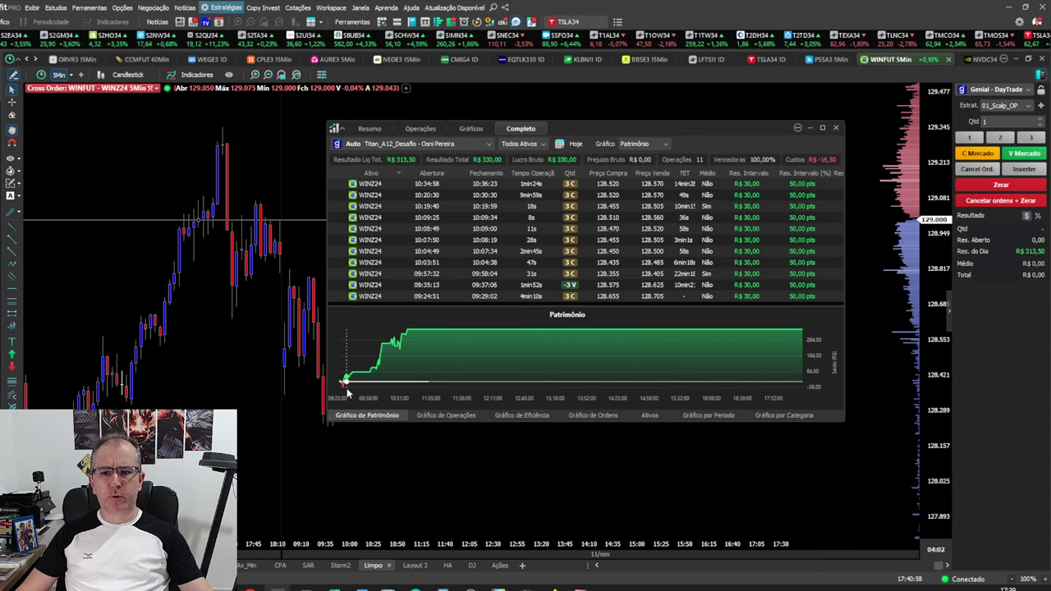
Review the Titan_A12_Desafio performance summary and list of operations, and return to the complete report with the equity chart.
{"action": "left_click", "coordinate": [370, 128]}
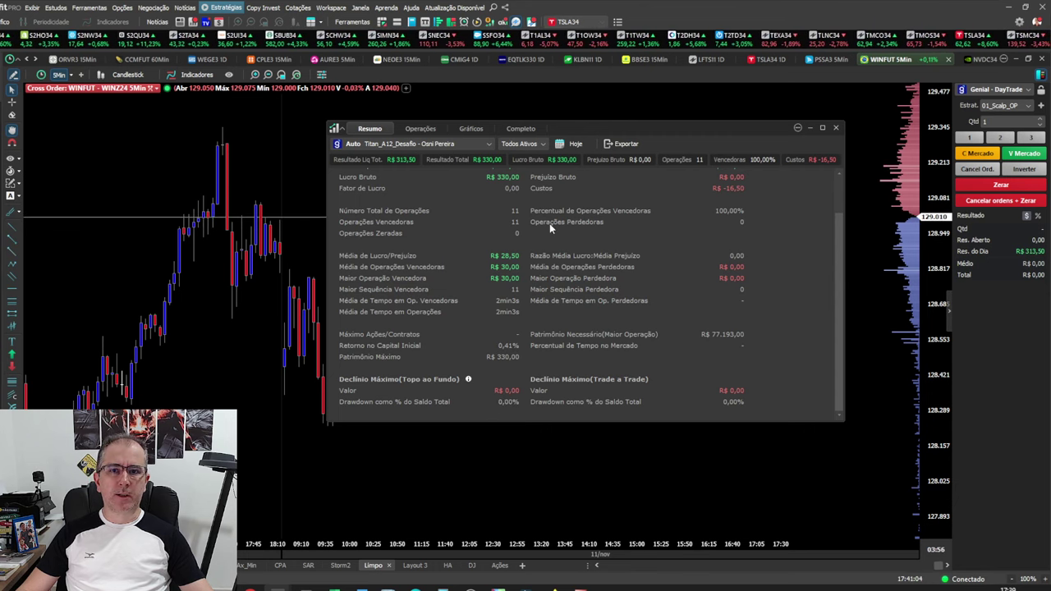
{"action": "scroll", "coordinate": [519, 309], "scroll_direction": "up", "scroll_amount": 1}
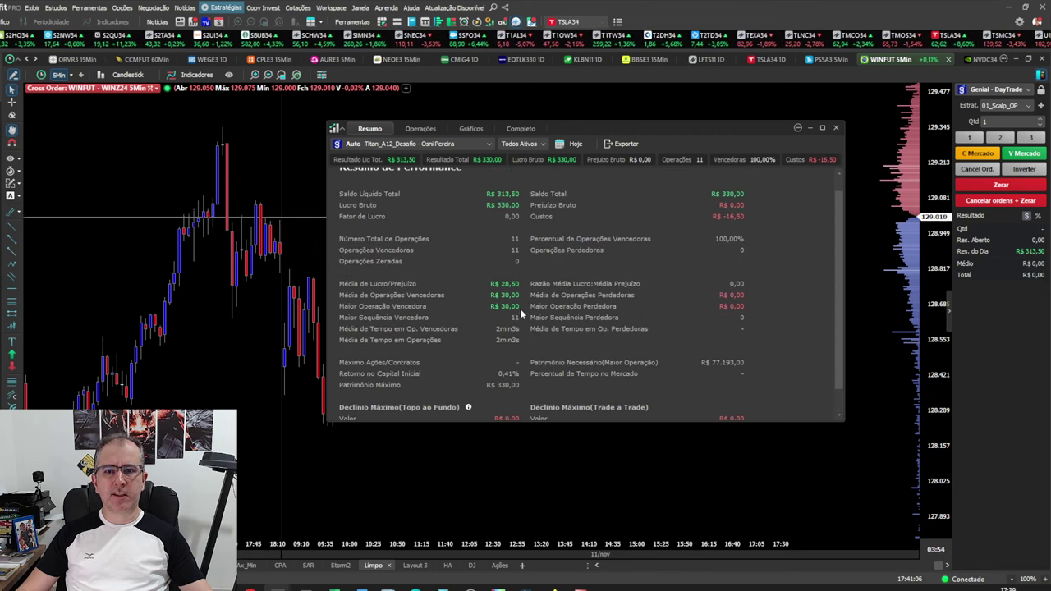
{"action": "scroll", "coordinate": [525, 296], "scroll_direction": "up", "scroll_amount": 1}
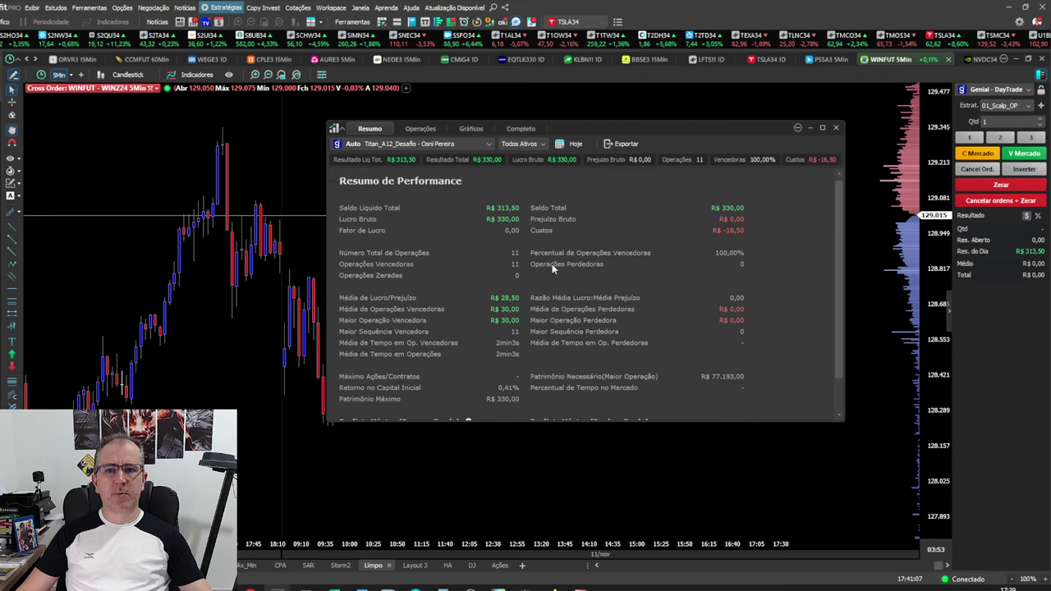
{"action": "left_click", "coordinate": [427, 129]}
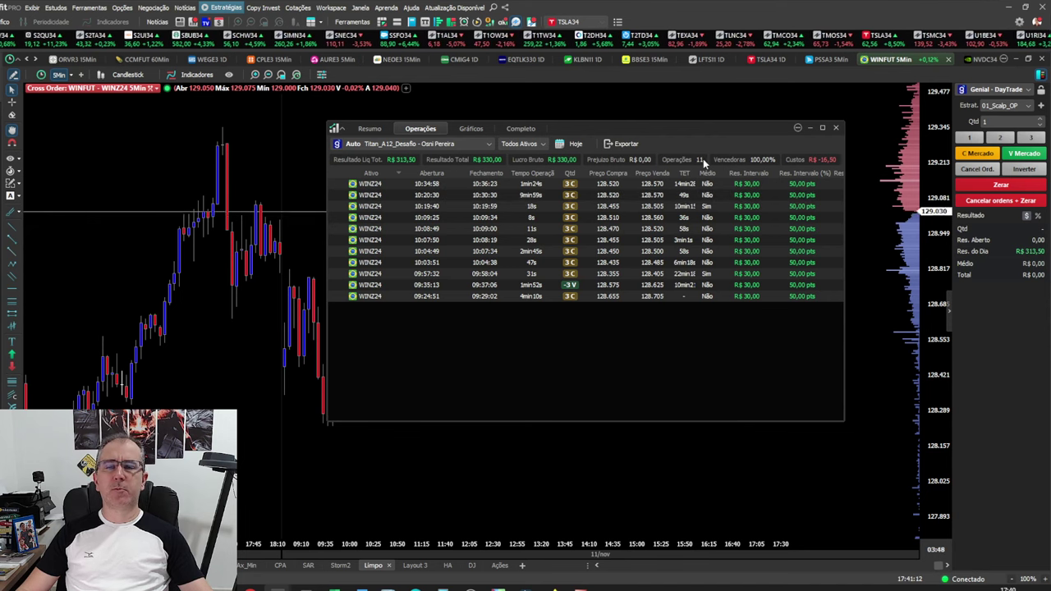
{"action": "left_click", "coordinate": [535, 132]}
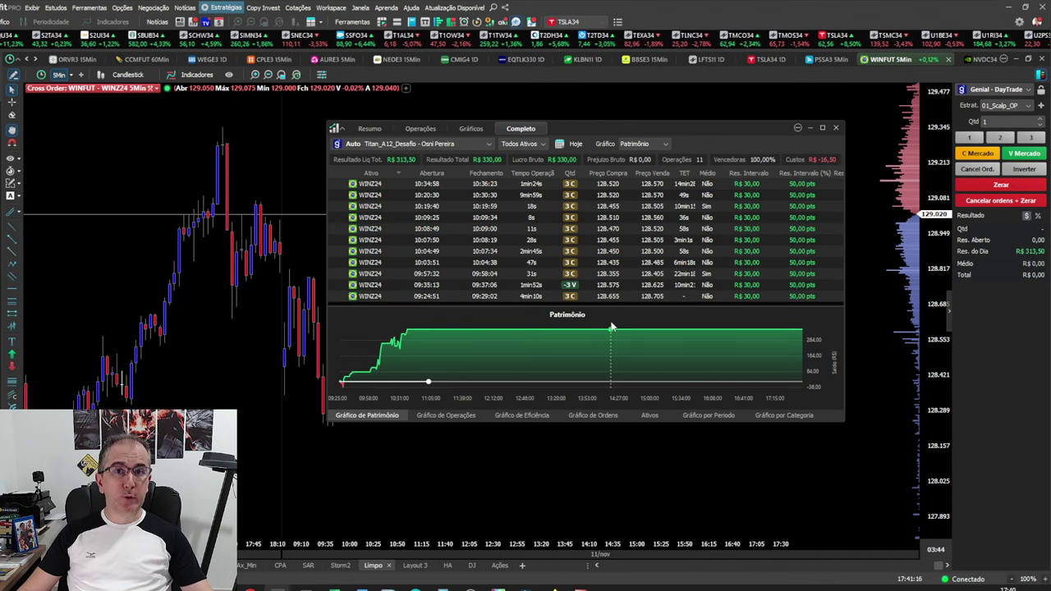
Switch to the Teste Pereirinha Prime workbook in Excel and check the 11/11/2024 Gain/Loss entry on the DesafioYT sheet.
{"action": "mouse_move", "coordinate": [360, 588]}
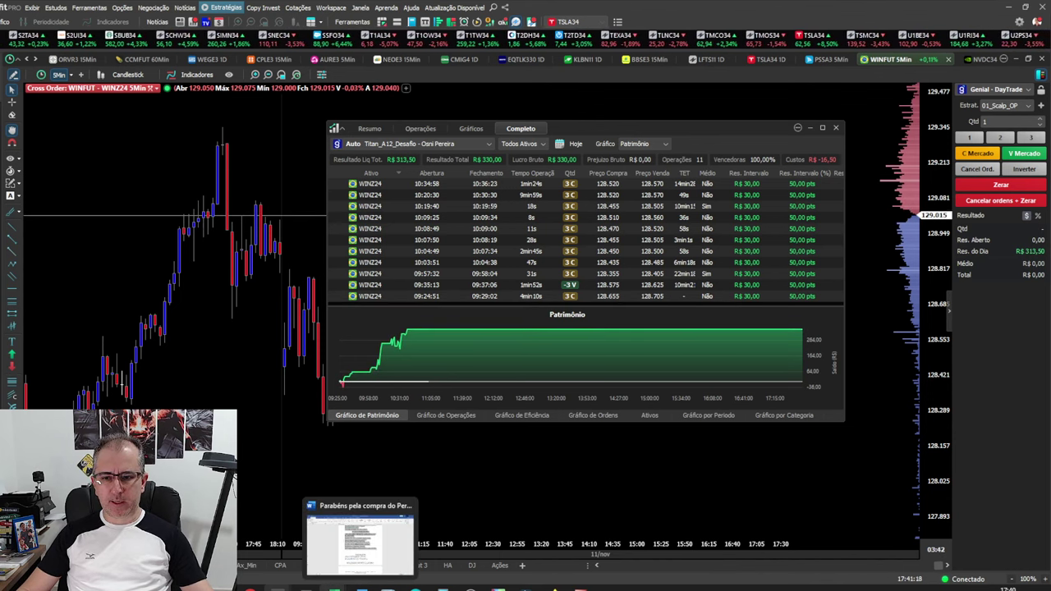
{"action": "left_click", "coordinate": [307, 551]}
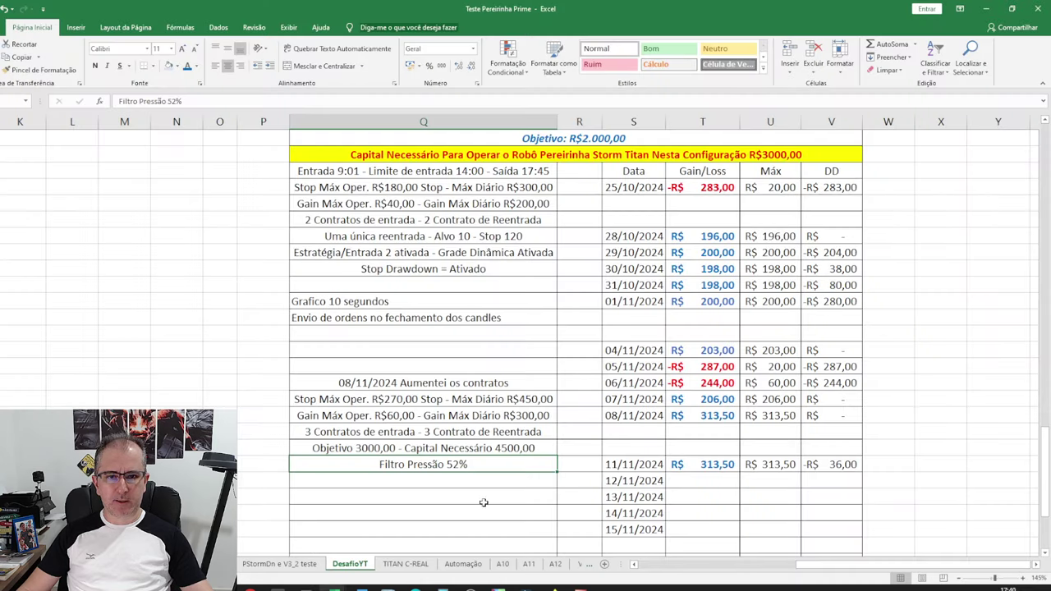
{"action": "scroll", "coordinate": [681, 445], "scroll_direction": "down", "scroll_amount": 3}
{"action": "left_click", "coordinate": [721, 339]}
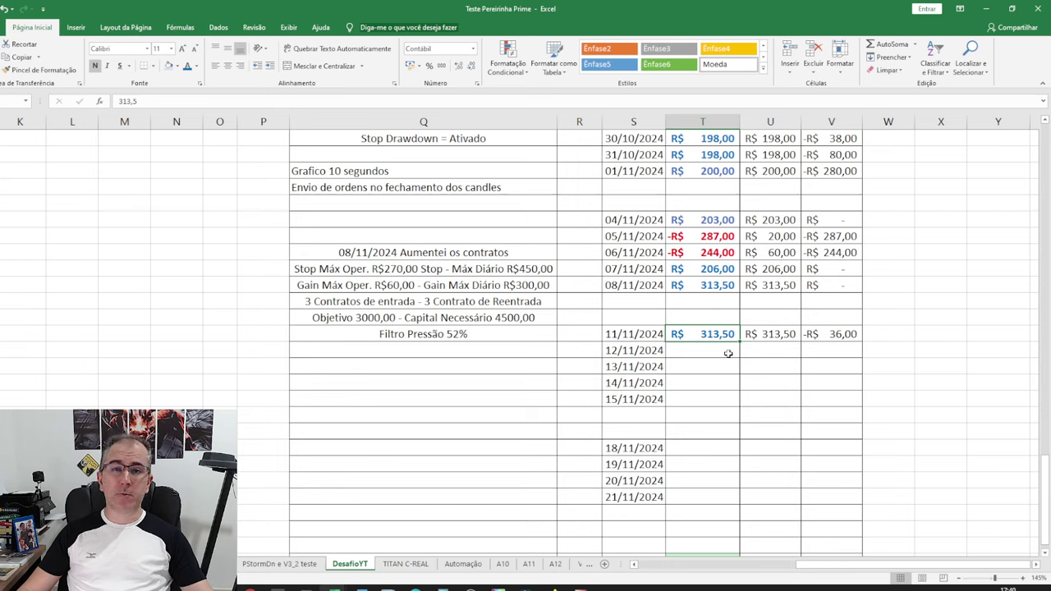
Change the pressure filter note in column Q, beside 11/11/2024, to "Filtro Pressão 54%".
{"action": "double_click", "coordinate": [458, 334]}
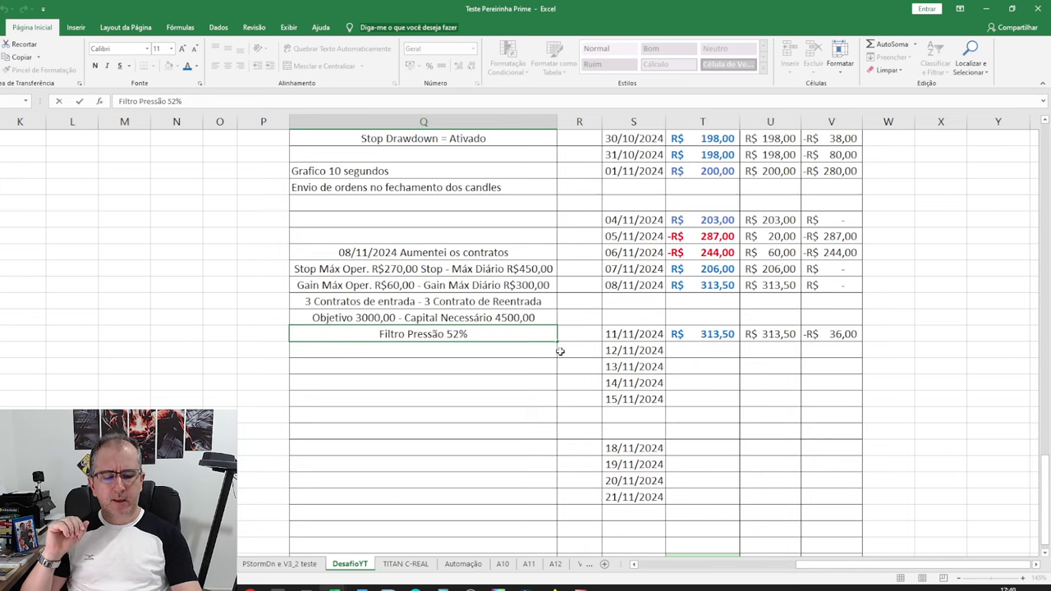
{"action": "key", "text": "BackSpace"}
{"action": "type", "text": "4"}
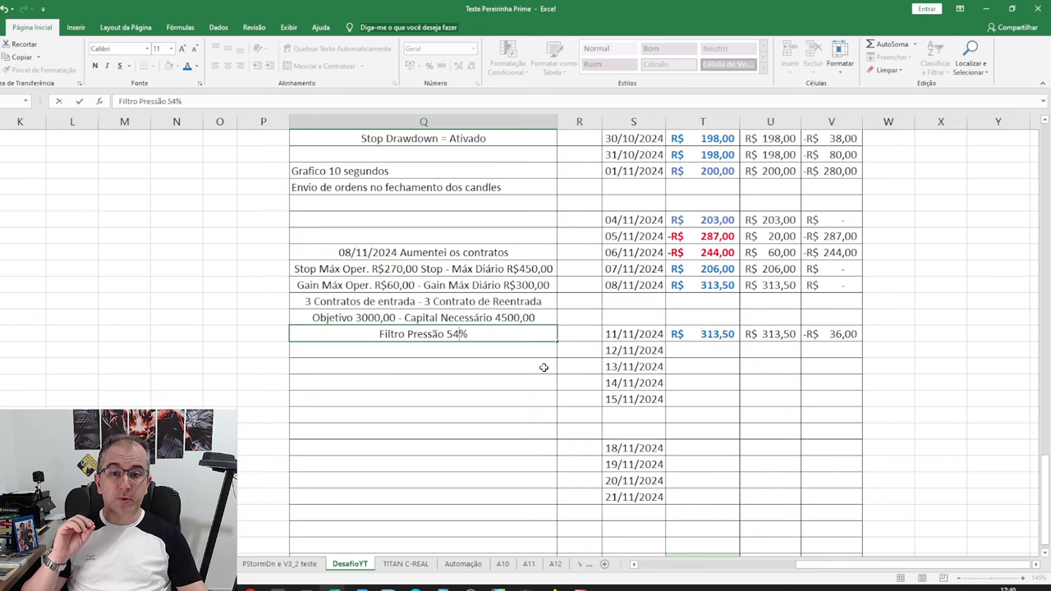
{"action": "key", "text": "Return"}
{"action": "left_click", "coordinate": [472, 338]}
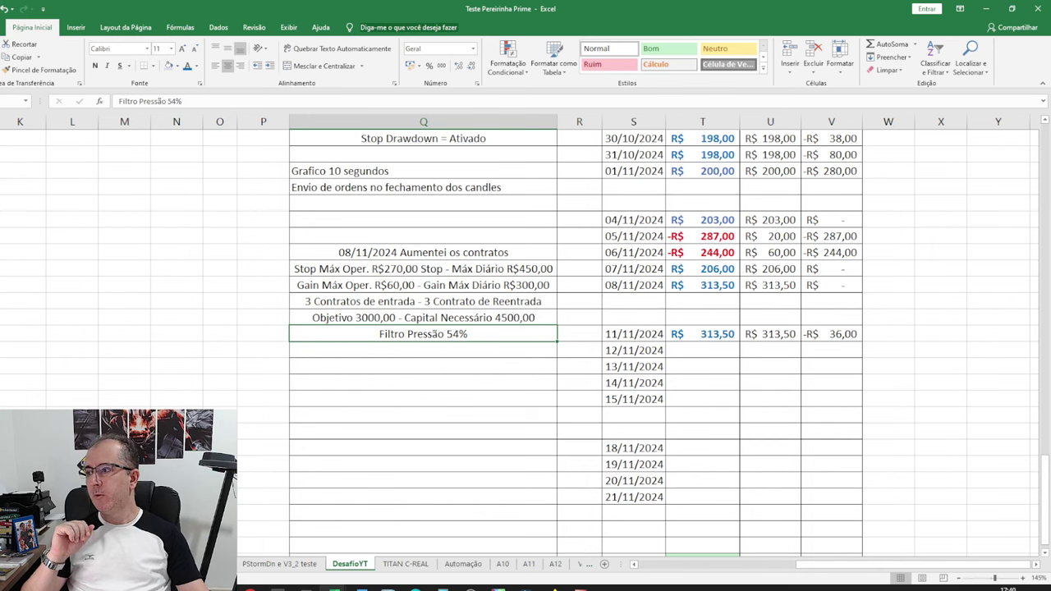
Switch to the Titan_A12_Desafio automation's settings, adjust the Pressão filter value in its strategy parameters and accept them.
{"action": "key", "text": "alt+Tab"}
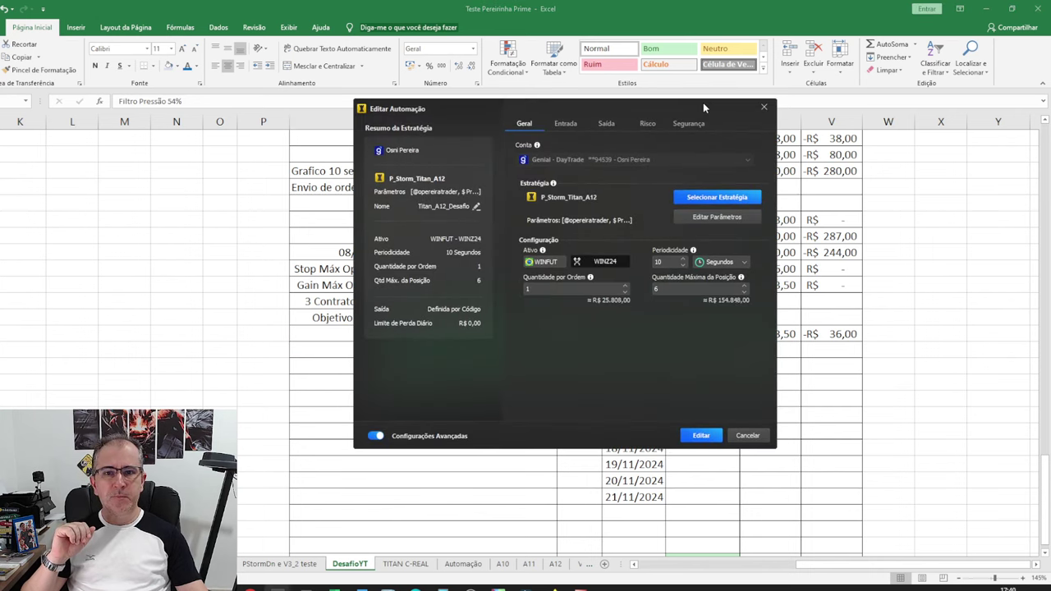
{"action": "left_click", "coordinate": [737, 219]}
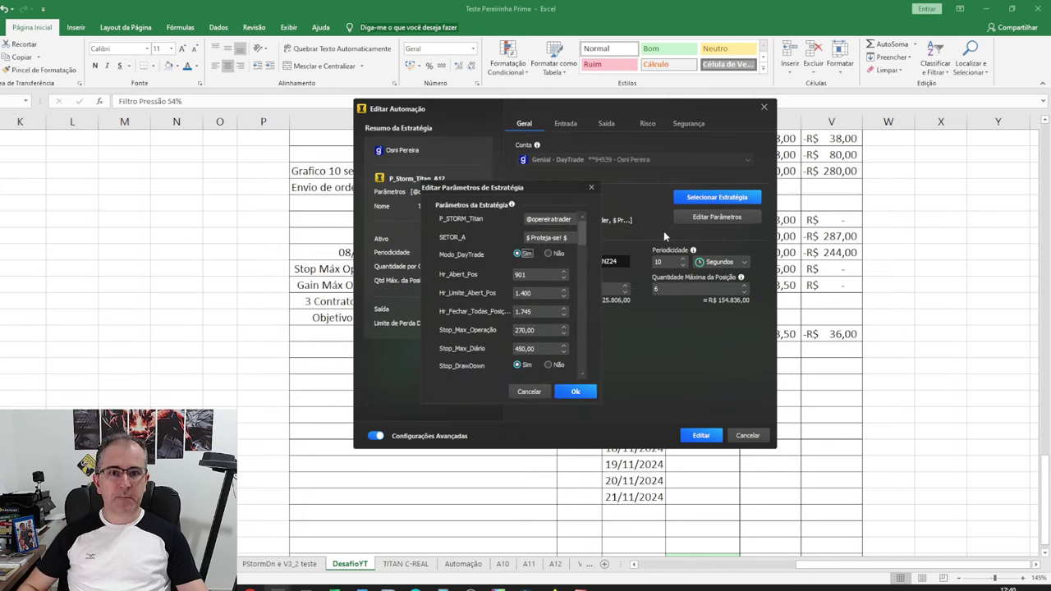
{"action": "left_click_drag", "start_coordinate": [580, 239], "coordinate": [595, 292]}
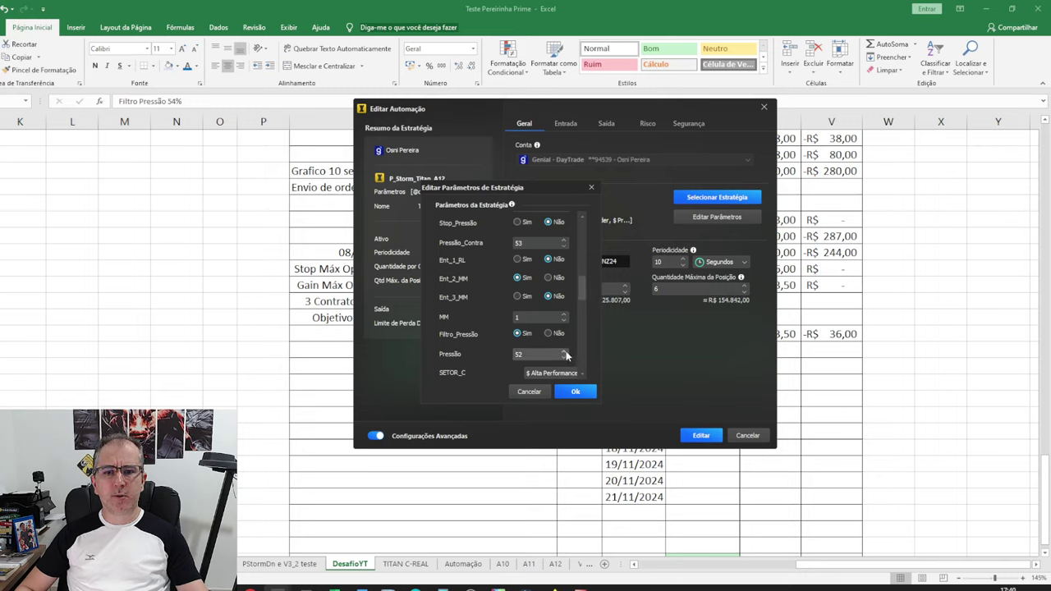
{"action": "left_click", "coordinate": [575, 392]}
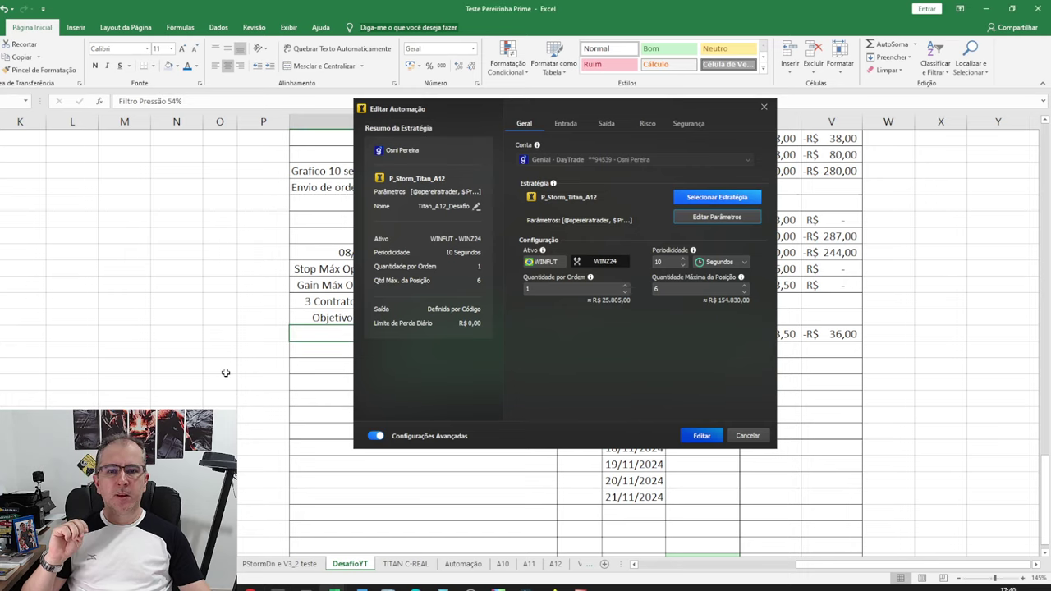
Return to the DesafioYT sheet, check the Filtro Pressão note, and minimize the workbook to reveal the trading report.
{"action": "left_click", "coordinate": [312, 420]}
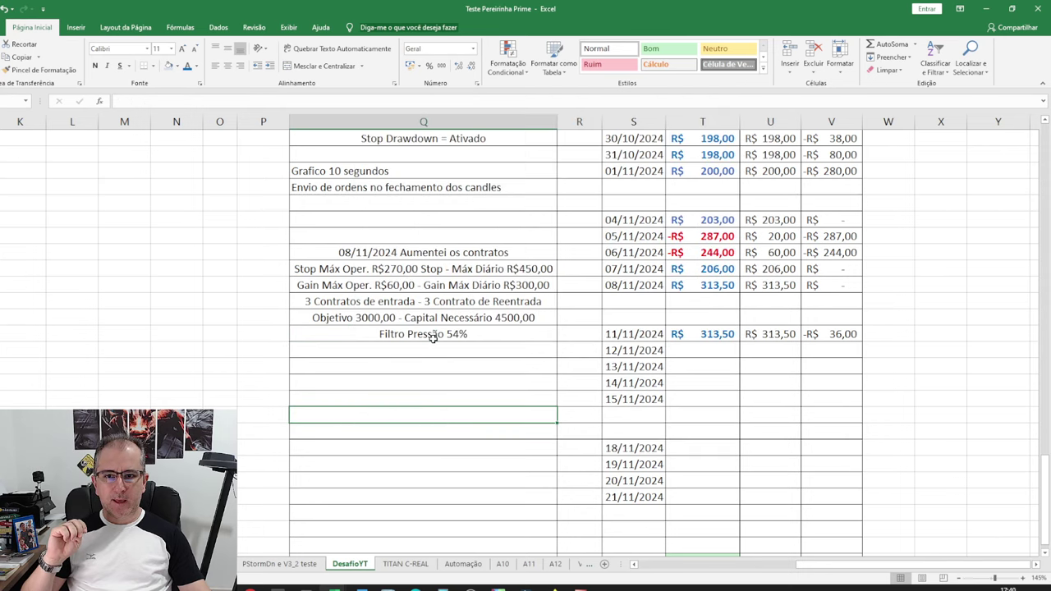
{"action": "left_click", "coordinate": [433, 338]}
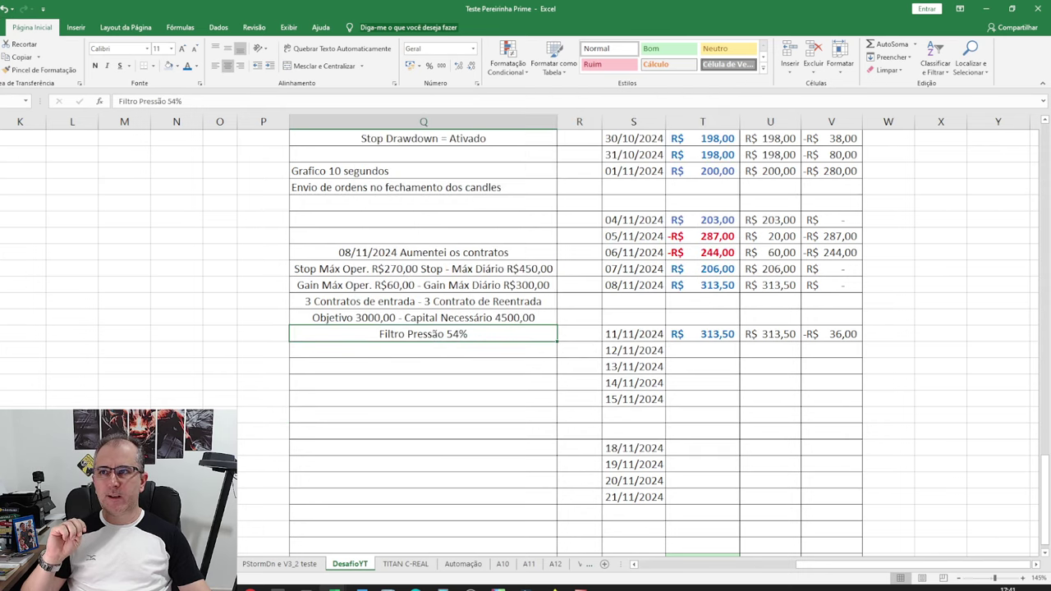
{"action": "left_click", "coordinate": [985, 8]}
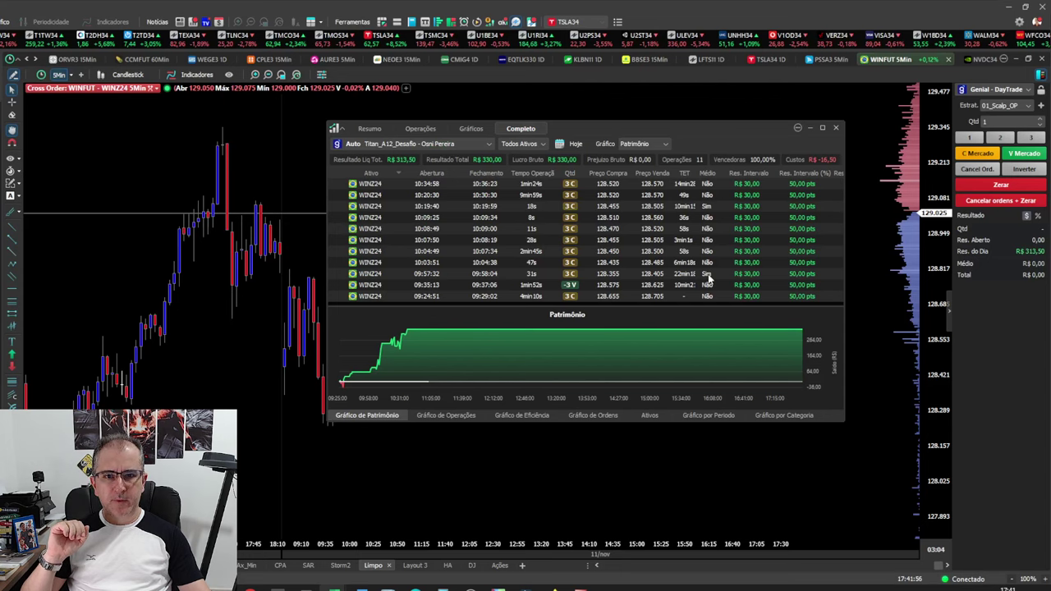
{"action": "left_click", "coordinate": [490, 145]}
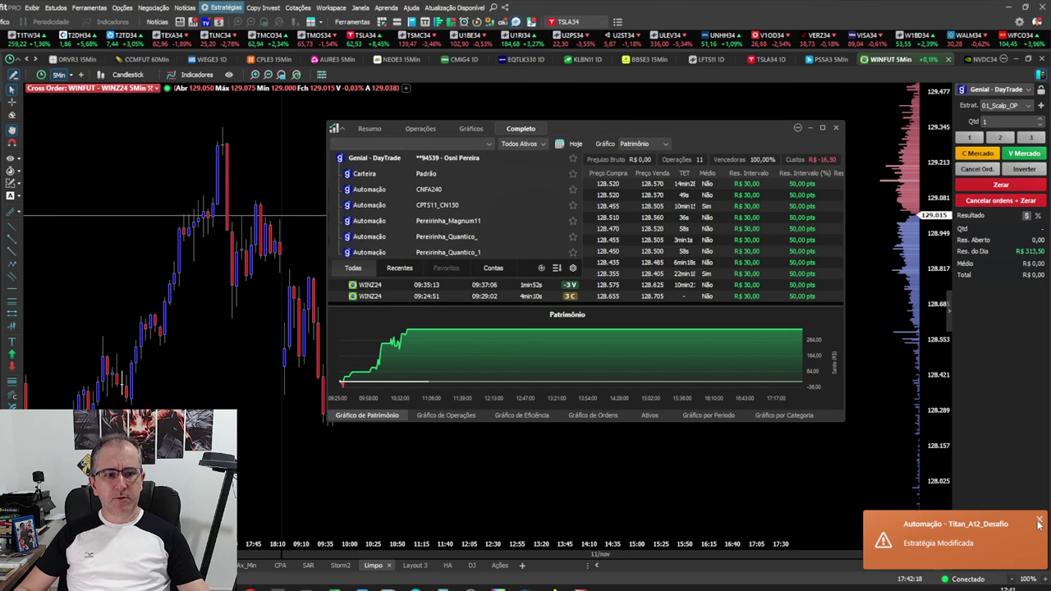
{"action": "left_click", "coordinate": [450, 212]}
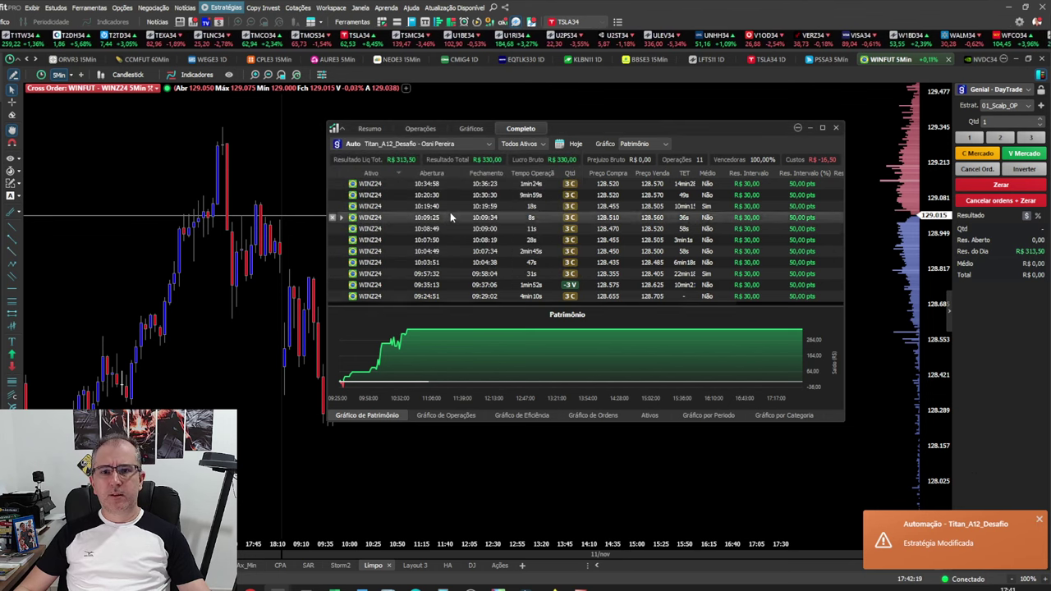
{"action": "left_click", "coordinate": [485, 145]}
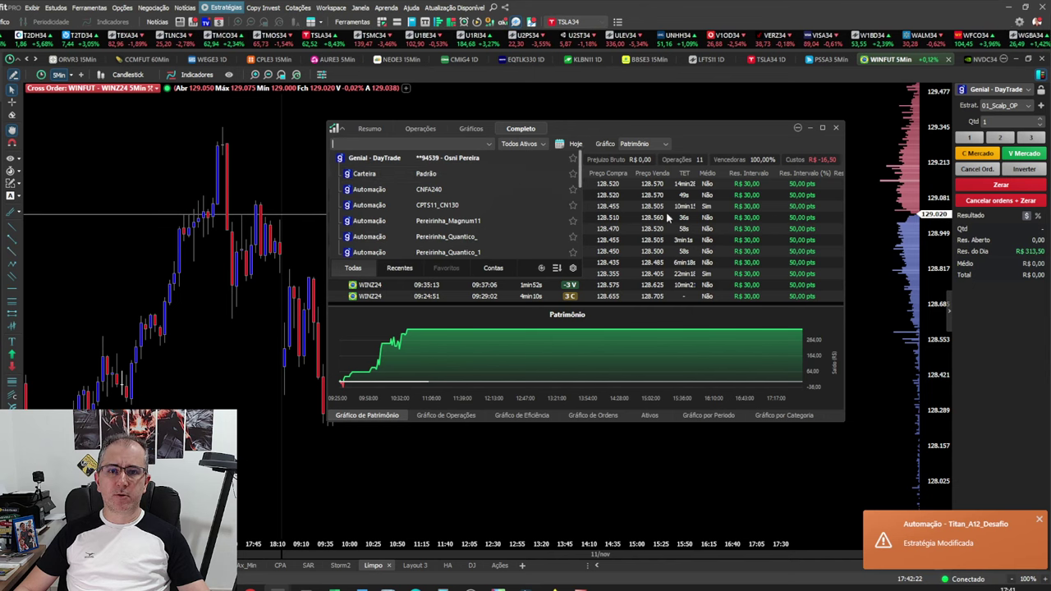
{"action": "left_click", "coordinate": [702, 232]}
{"action": "scroll", "coordinate": [704, 234], "scroll_direction": "right", "scroll_amount": 3}
{"action": "scroll", "coordinate": [704, 234], "scroll_direction": "left", "scroll_amount": 3}
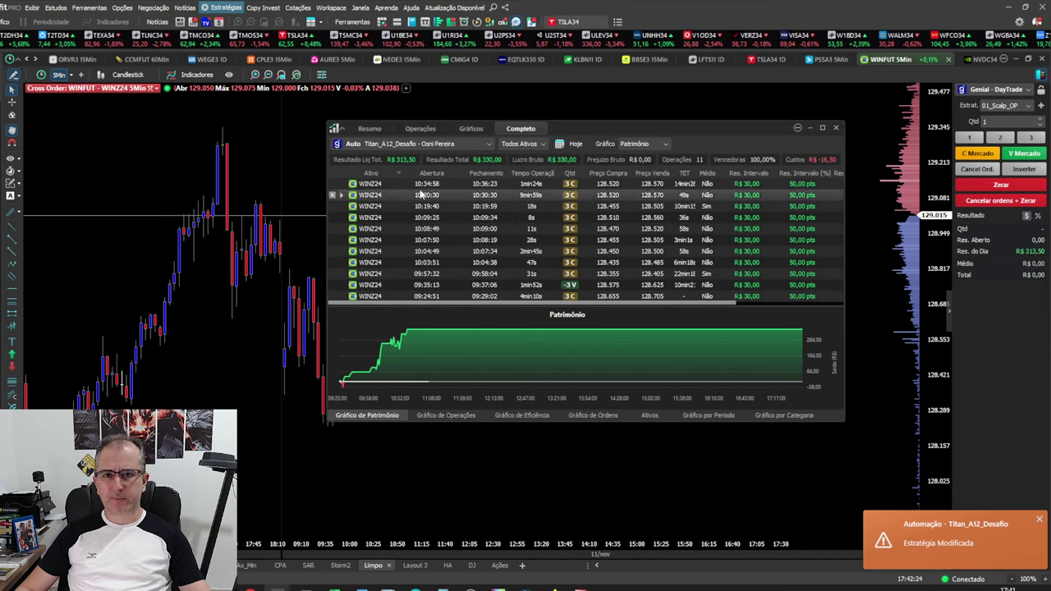
{"action": "left_click", "coordinate": [370, 187]}
Switch the performance report to the Genial - DayTrade account and select the EGIE3 and HBSA3 operations in turn.
{"action": "left_click", "coordinate": [400, 145]}
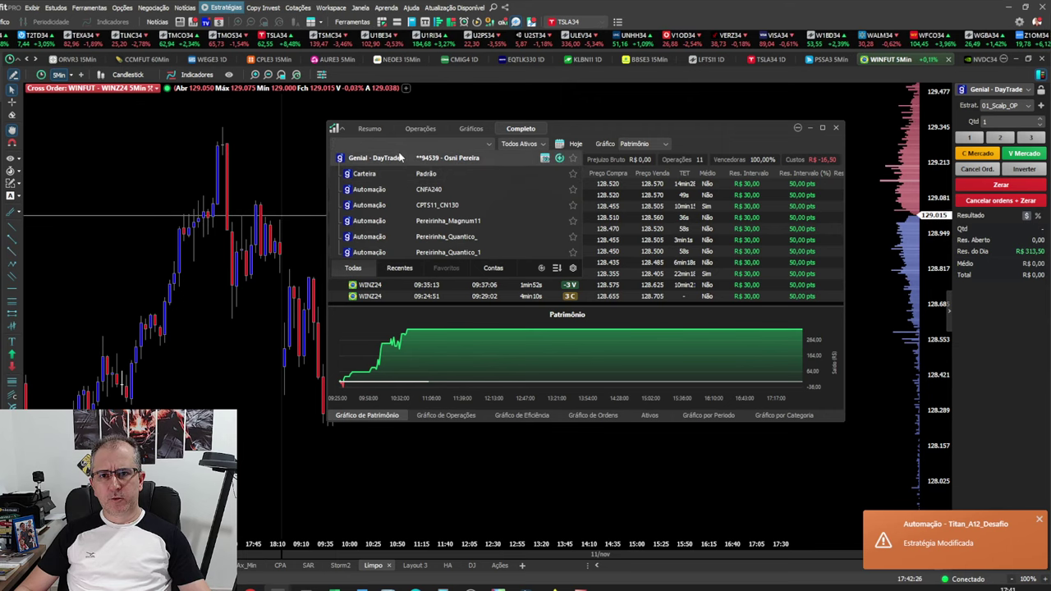
{"action": "left_click", "coordinate": [400, 156]}
{"action": "left_click", "coordinate": [433, 186]}
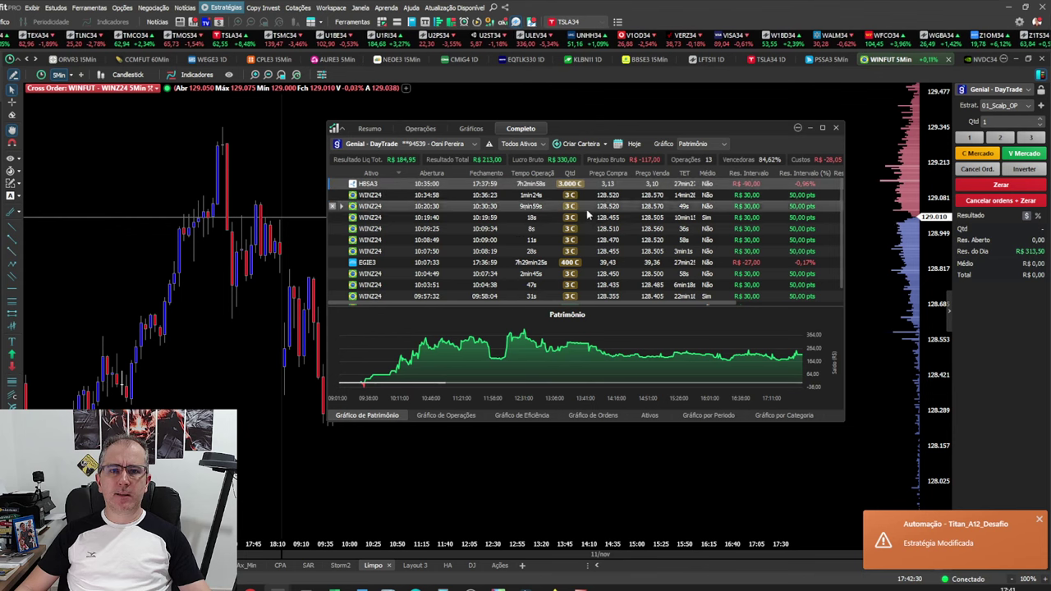
{"action": "left_click", "coordinate": [699, 263]}
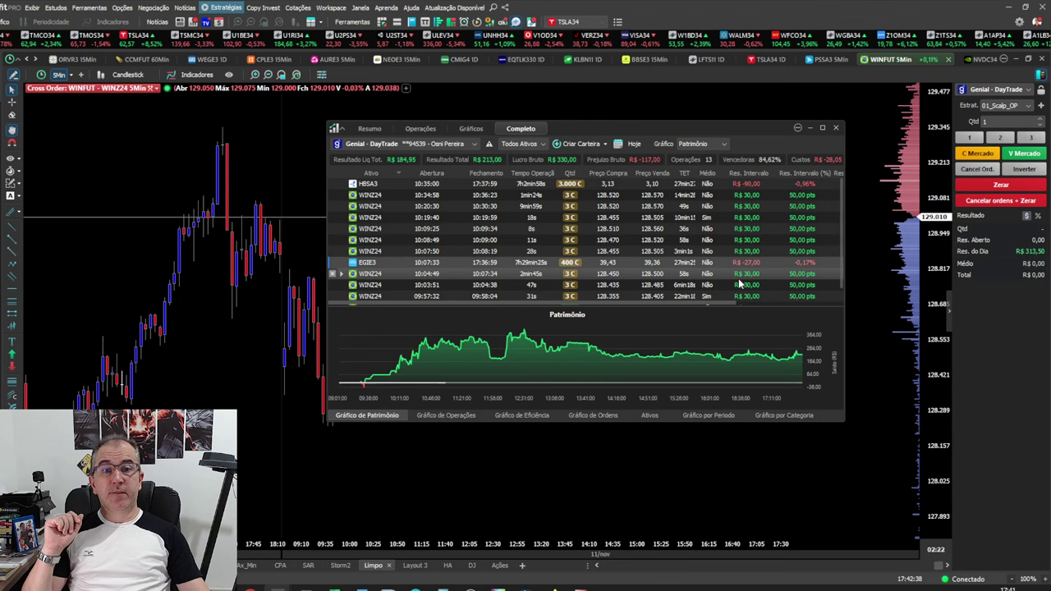
{"action": "left_click", "coordinate": [717, 185]}
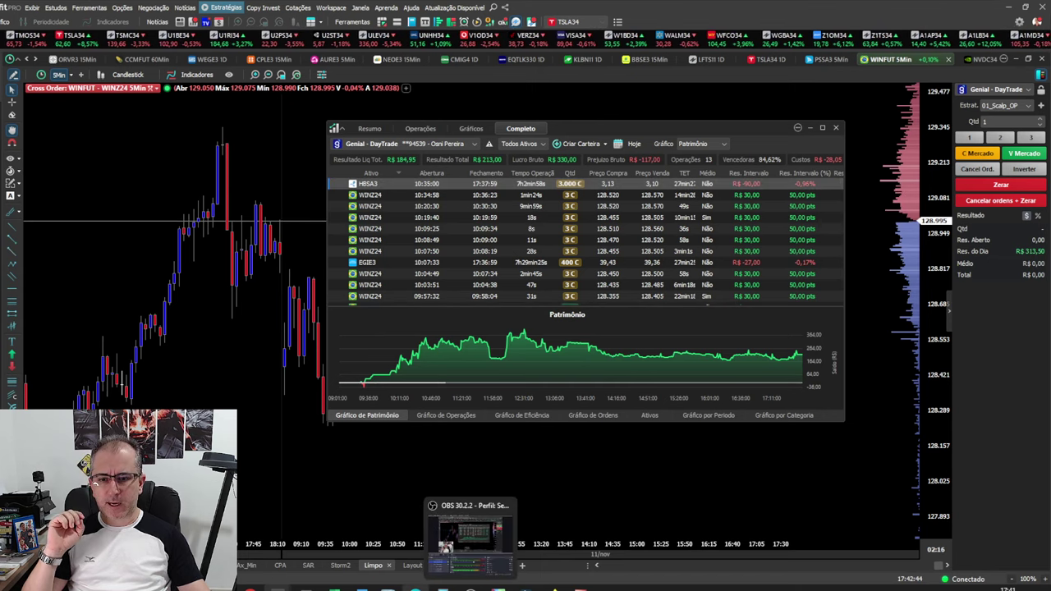
Switch to the Planilha anual de resultados_P_Quântico workbook in Excel, narrow column J and collapse columns K through P.
{"action": "mouse_move", "coordinate": [334, 588]}
{"action": "left_click", "coordinate": [392, 543]}
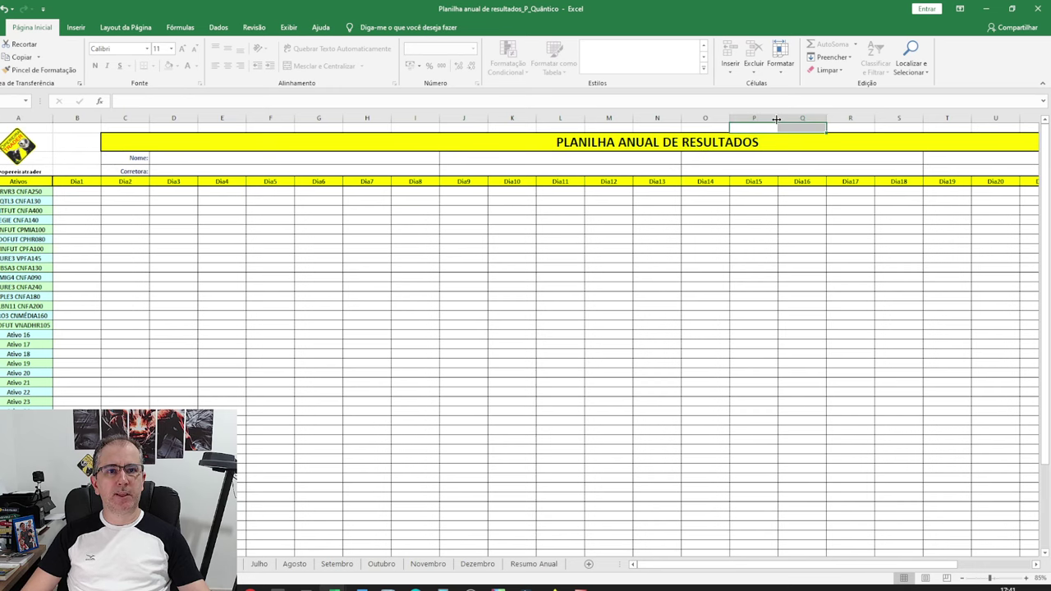
{"action": "left_click_drag", "start_coordinate": [776, 122], "coordinate": [480, 121]}
{"action": "left_click", "coordinate": [498, 294]}
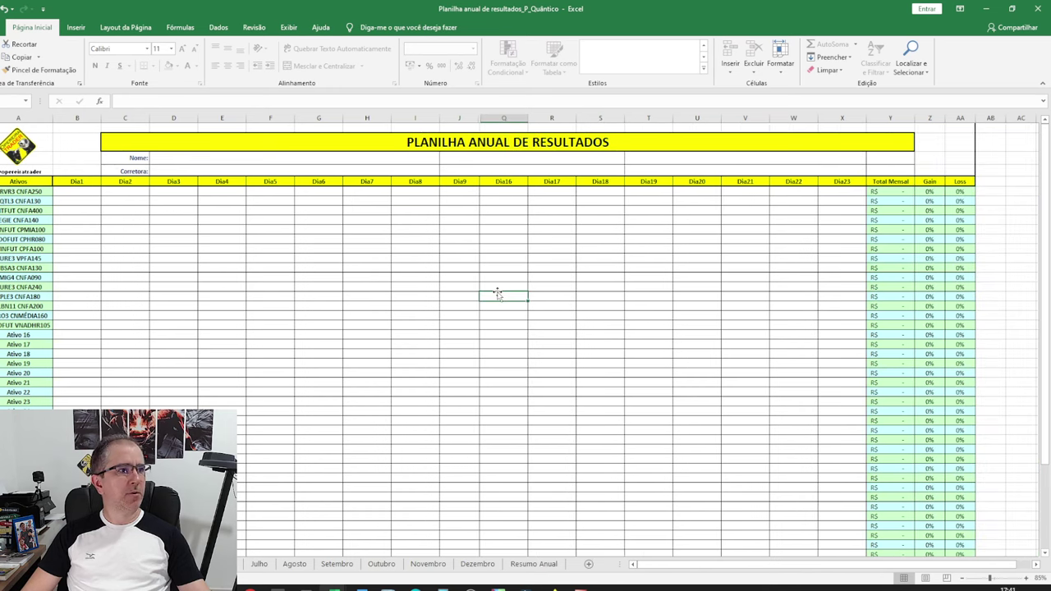
Move and widen the workbook window so the row headings show, and collapse columns I, J and Q to bring the totals into view.
{"action": "left_click_drag", "start_coordinate": [420, 16], "coordinate": [577, 23]}
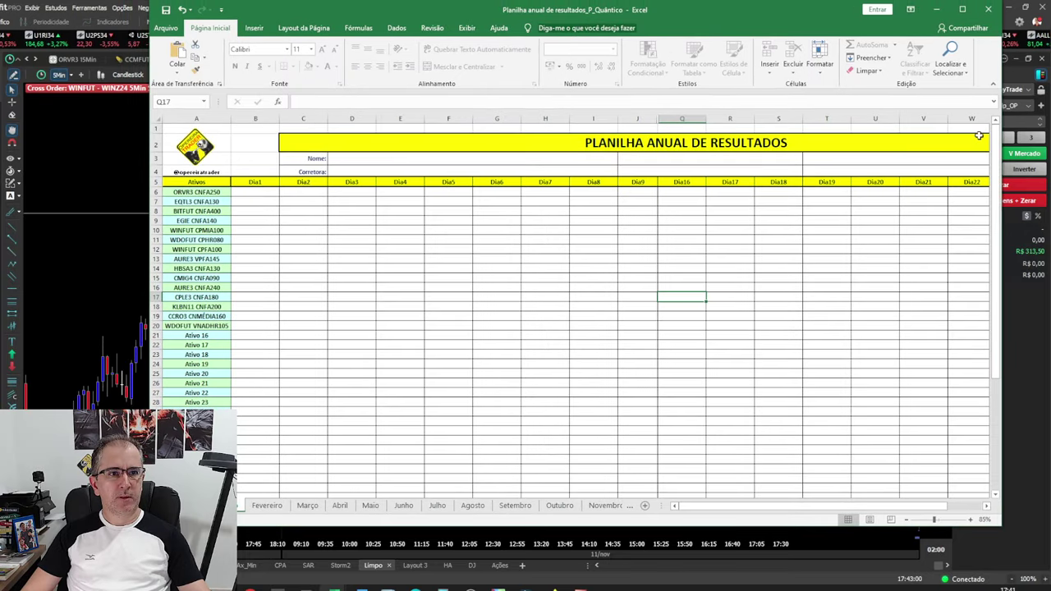
{"action": "left_click_drag", "start_coordinate": [998, 100], "coordinate": [1050, 82]}
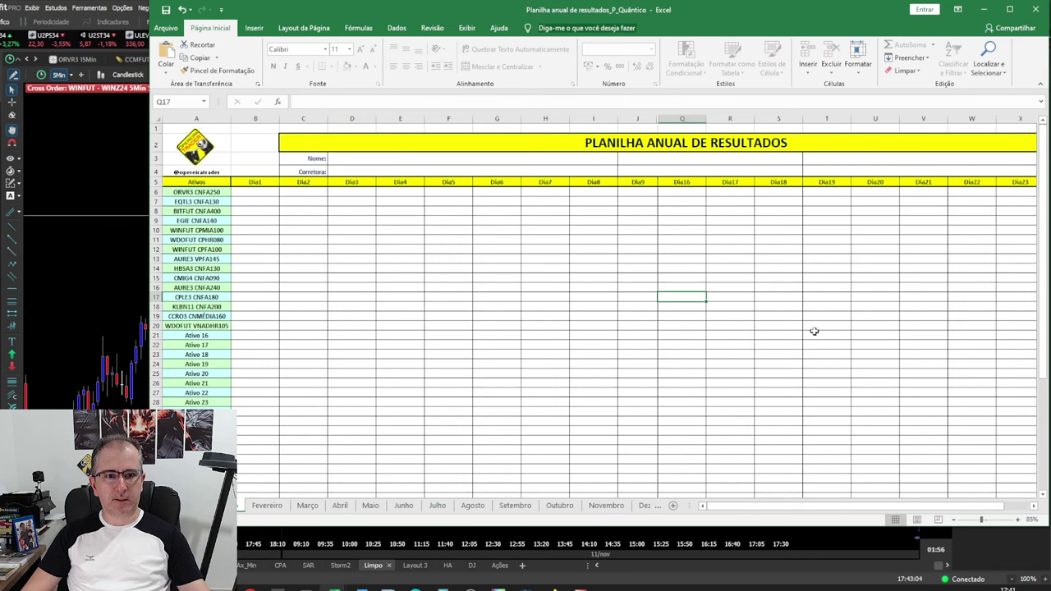
{"action": "left_click_drag", "start_coordinate": [711, 116], "coordinate": [568, 143]}
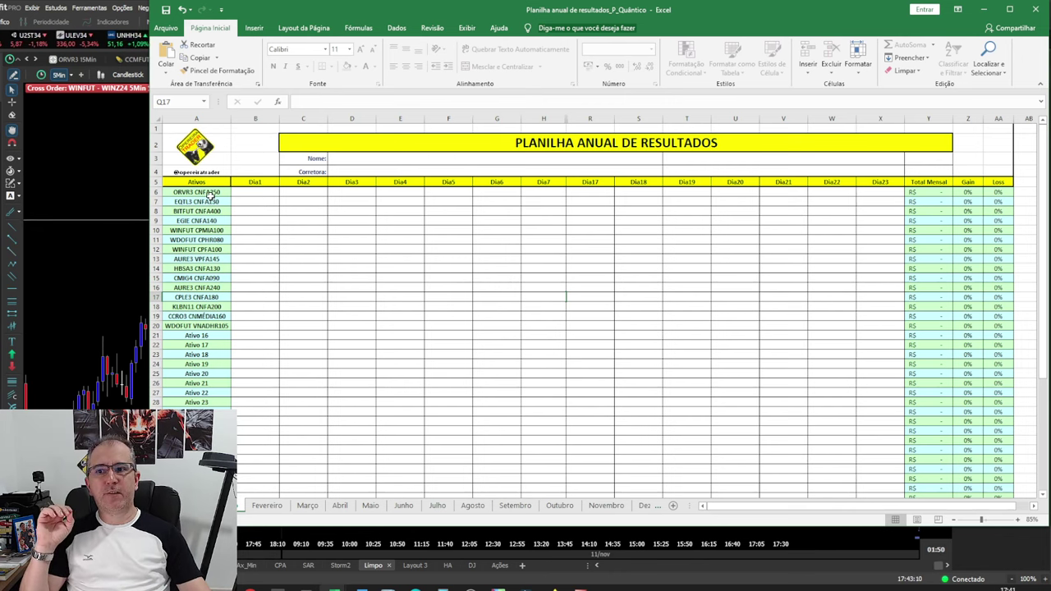
Select the named assets in A6:A20 and view the rest of the sheet down to the Total mensal row.
{"action": "left_click_drag", "start_coordinate": [211, 193], "coordinate": [215, 325]}
{"action": "scroll", "coordinate": [274, 319], "scroll_direction": "down", "scroll_amount": 10}
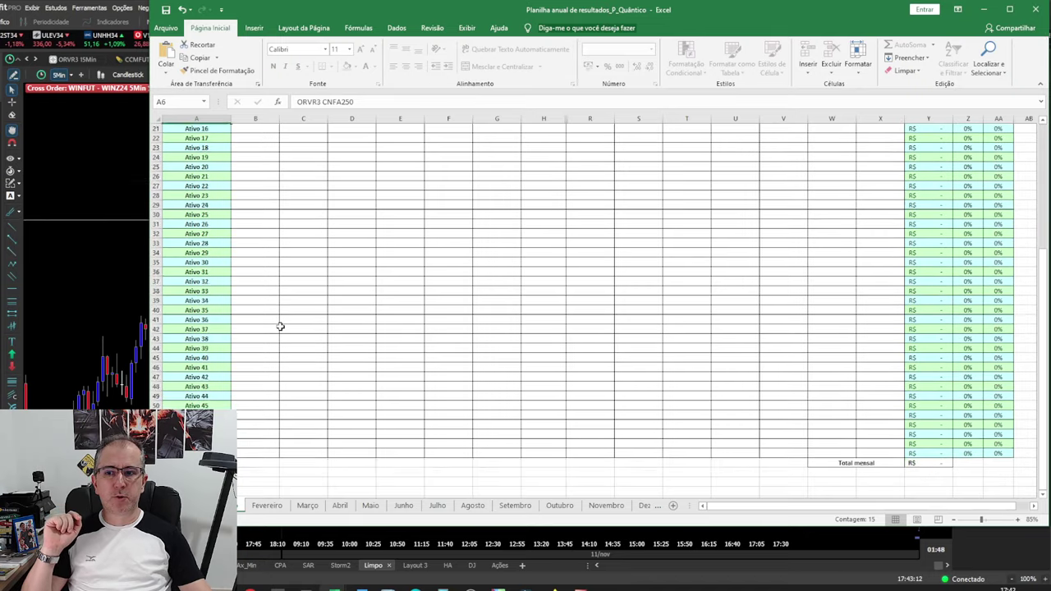
Go back to the start of the January sheet and point out the day headings Dia1 through Dia4 in row 5.
{"action": "scroll", "coordinate": [463, 349], "scroll_direction": "up", "scroll_amount": 10}
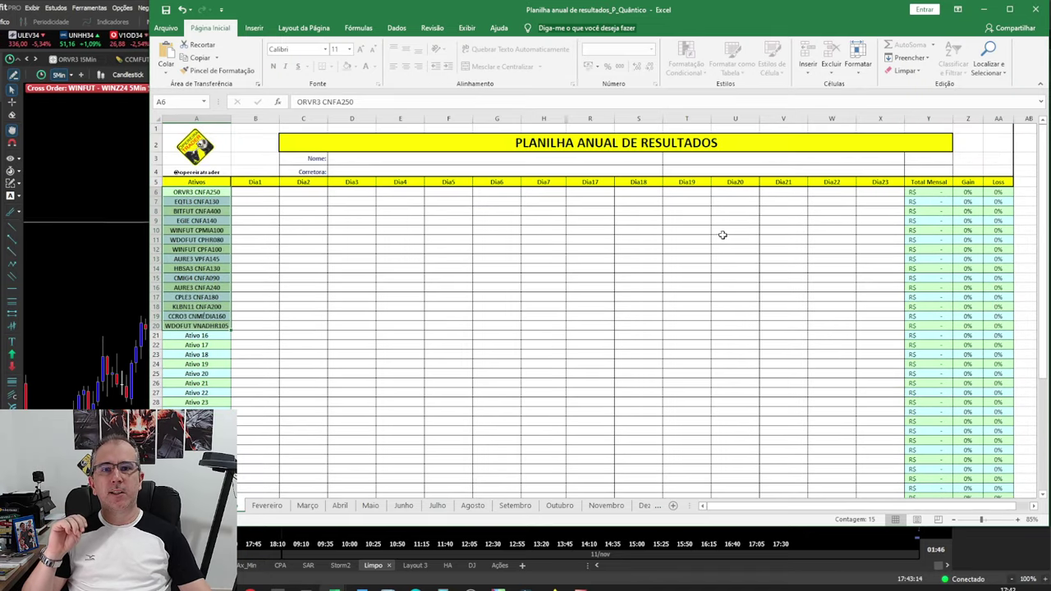
{"action": "left_click", "coordinate": [276, 193]}
{"action": "left_click", "coordinate": [303, 192]}
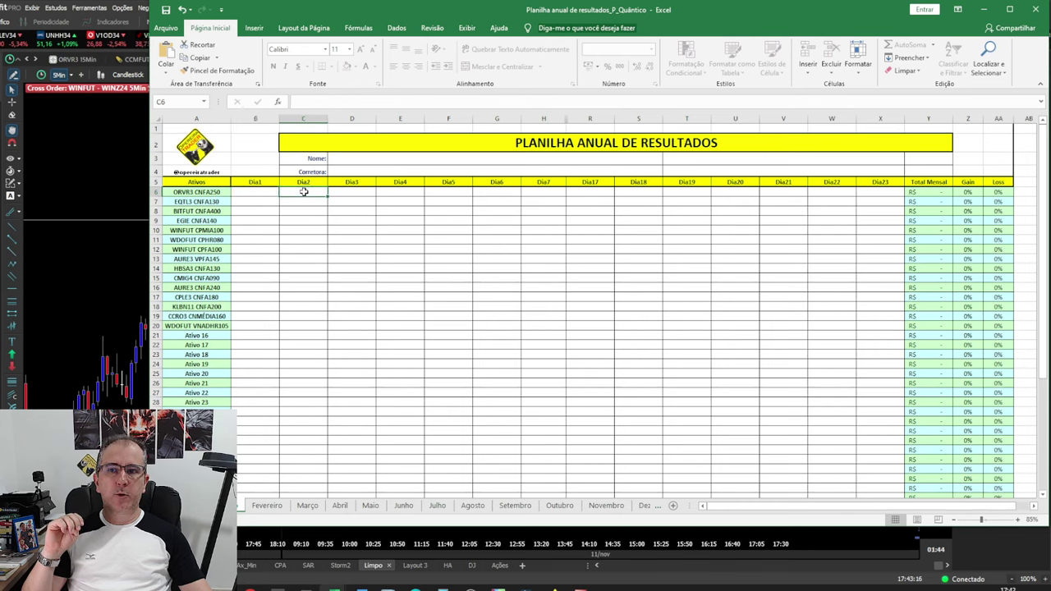
{"action": "left_click", "coordinate": [266, 182]}
{"action": "left_click", "coordinate": [300, 182]}
{"action": "left_click", "coordinate": [349, 181]}
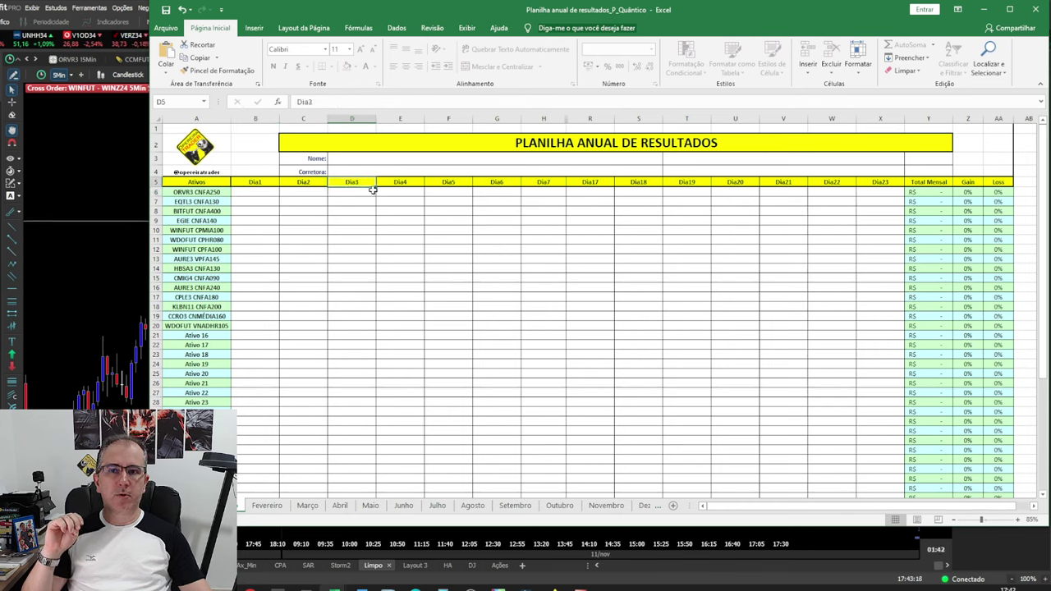
{"action": "left_click", "coordinate": [399, 182]}
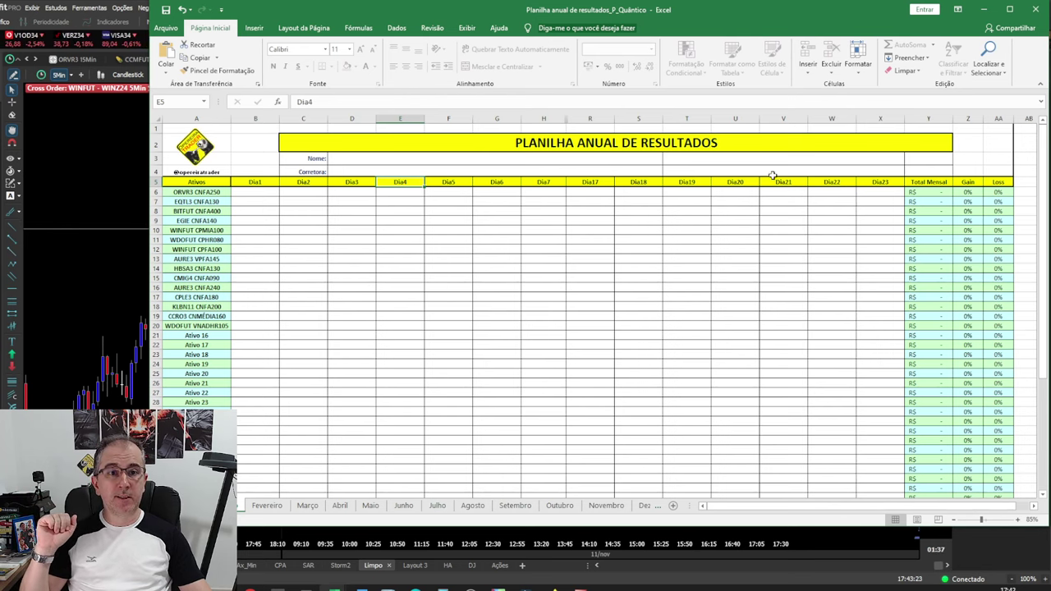
Inspect the Gain and Loss formulas of the first asset, ORVR3 CNFA250, in Z6 and AA6.
{"action": "left_click", "coordinate": [948, 192]}
{"action": "left_click", "coordinate": [972, 191]}
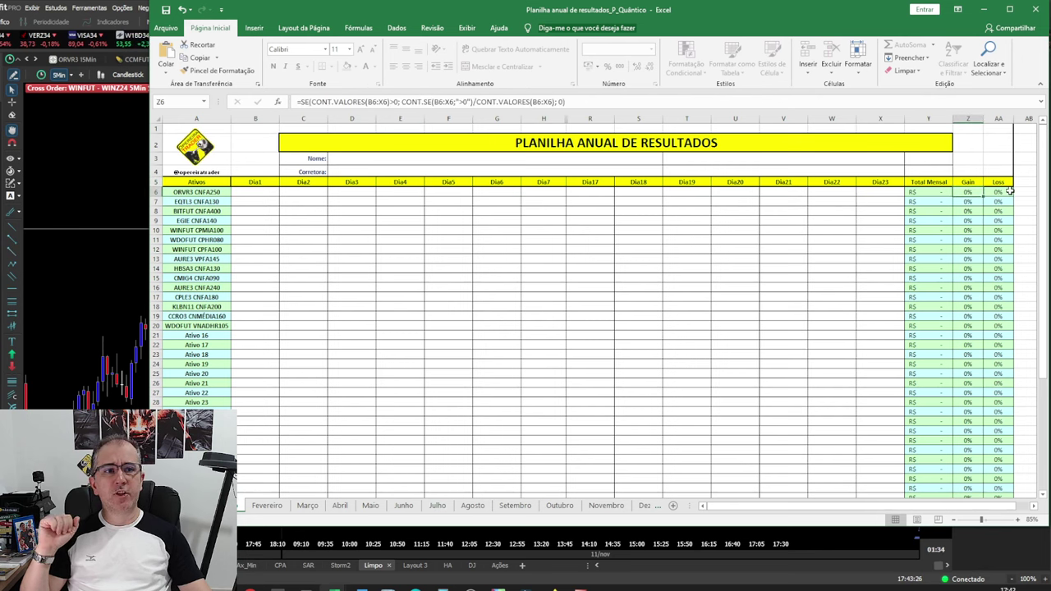
{"action": "left_click", "coordinate": [995, 194]}
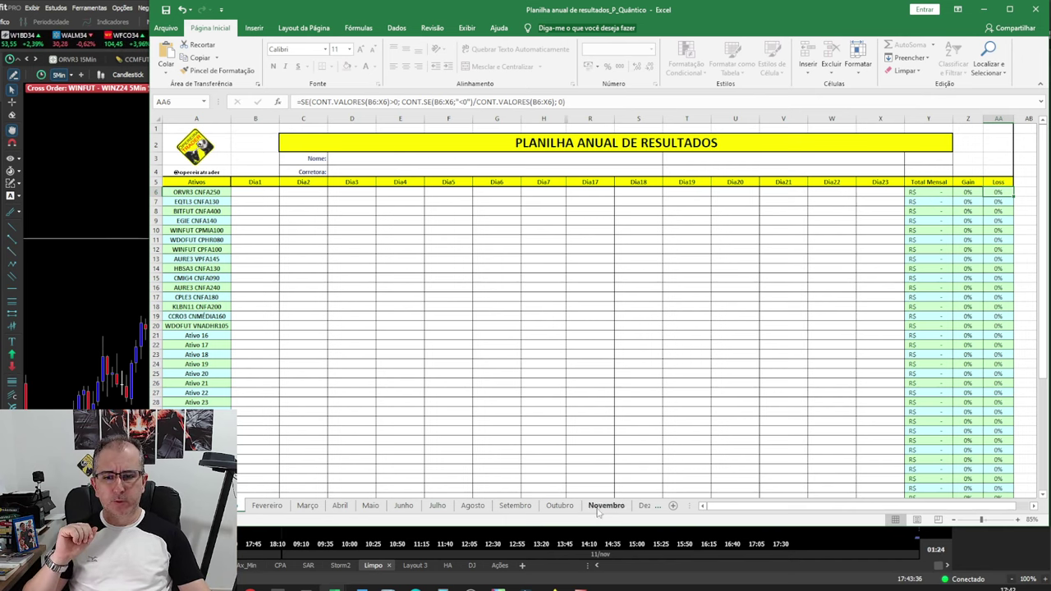
Open the Novembro sheet and collapse columns Q through U to bring the monthly totals into view.
{"action": "scroll", "coordinate": [606, 505], "scroll_direction": "right", "scroll_amount": 1}
{"action": "scroll", "coordinate": [493, 505], "scroll_direction": "right", "scroll_amount": 3}
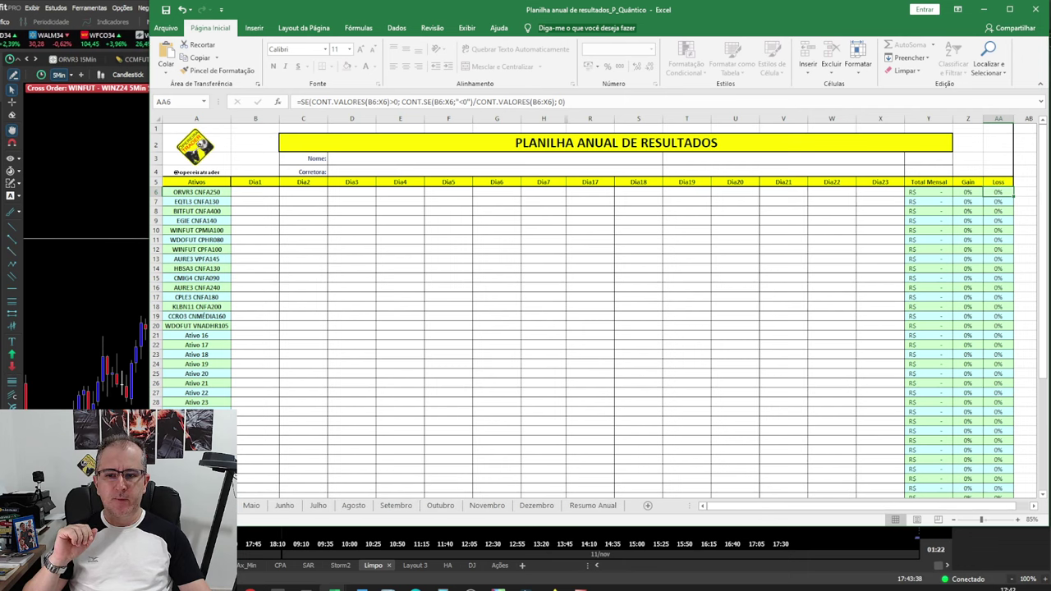
{"action": "left_click", "coordinate": [492, 507]}
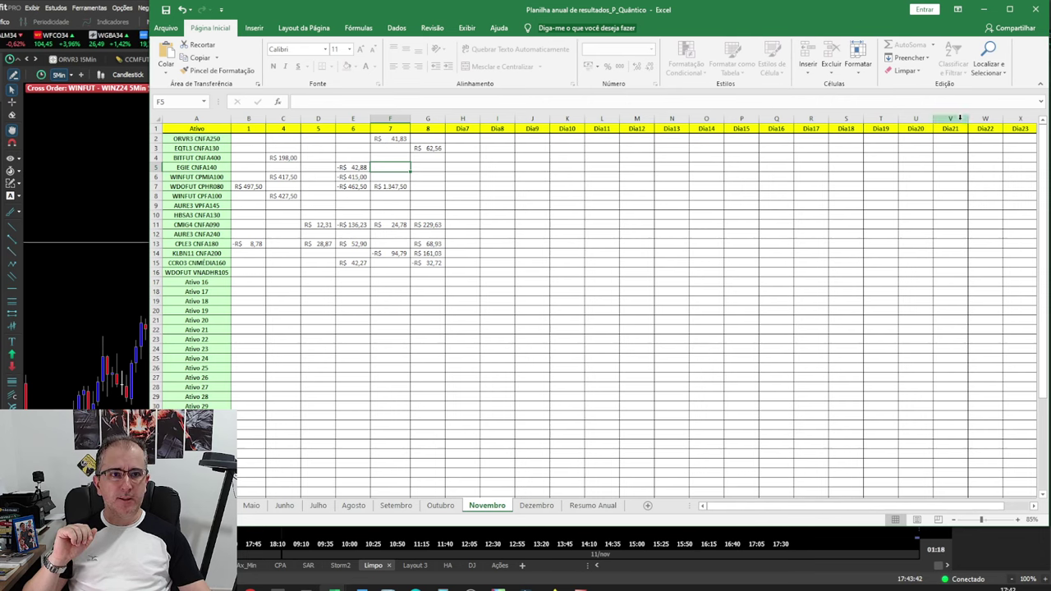
{"action": "left_click_drag", "start_coordinate": [934, 119], "coordinate": [733, 119]}
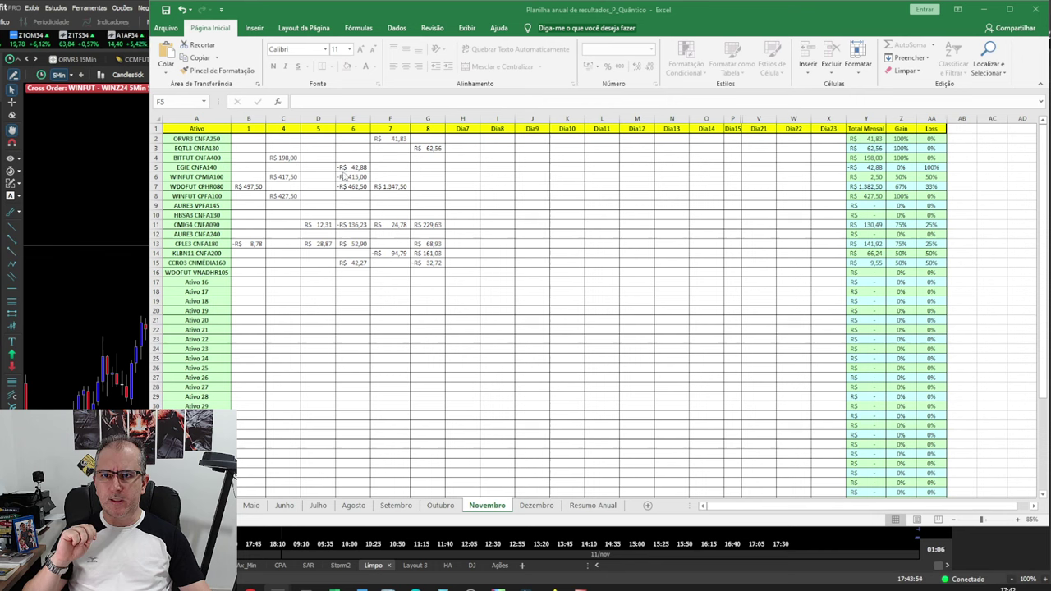
Replace the Dia7 heading in H1 with 11.
{"action": "double_click", "coordinate": [464, 128]}
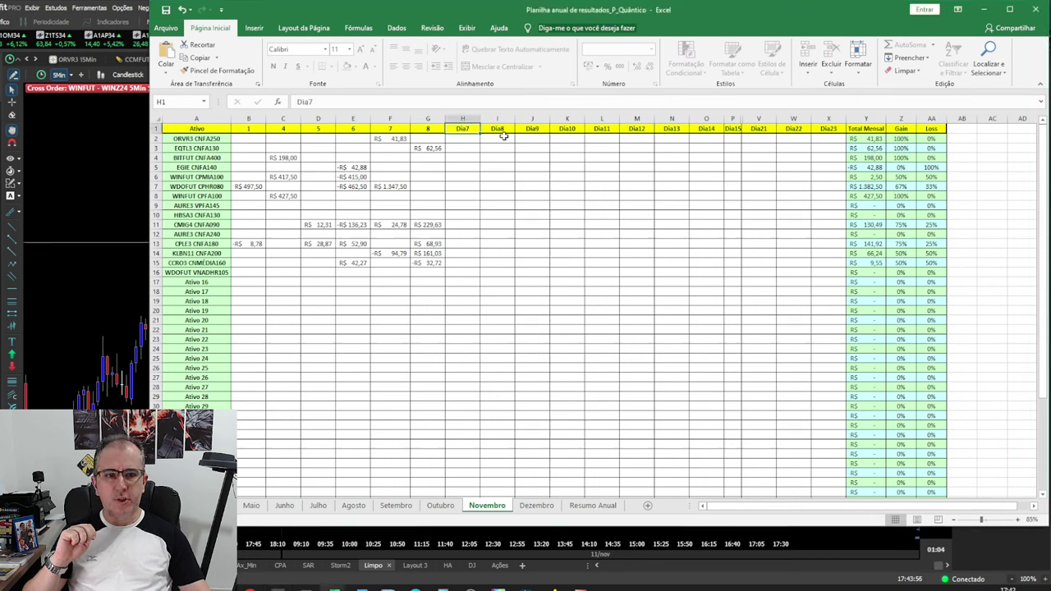
{"action": "type", "text": "11"}
{"action": "key", "text": "Return"}
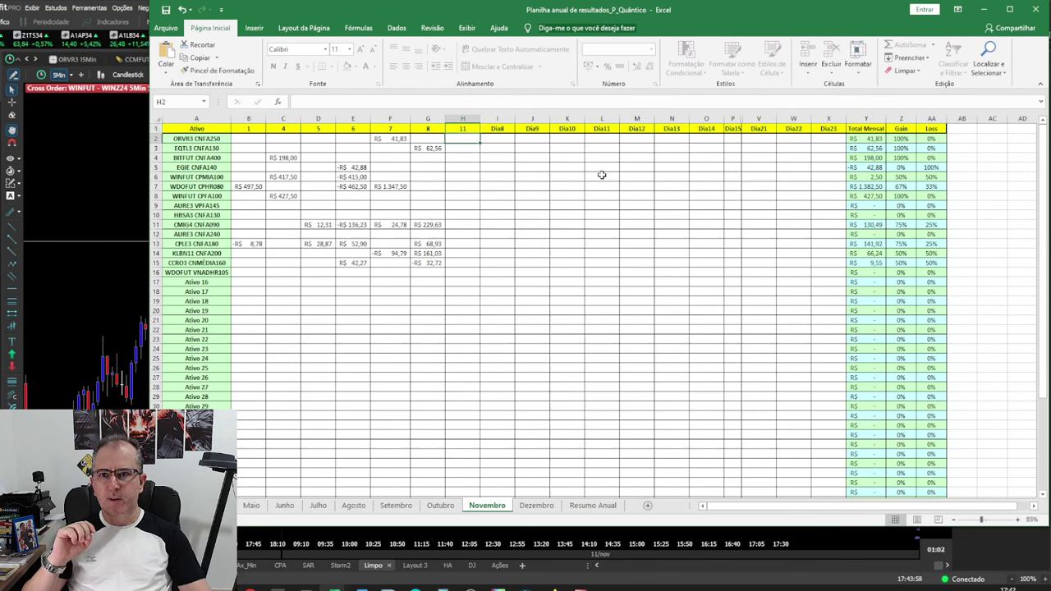
Enter the day 11 result of -34,25 for EGIE CNFA140 in H5.
{"action": "key", "text": "Return"}
{"action": "key", "text": "Return"}
{"action": "key", "text": "Return"}
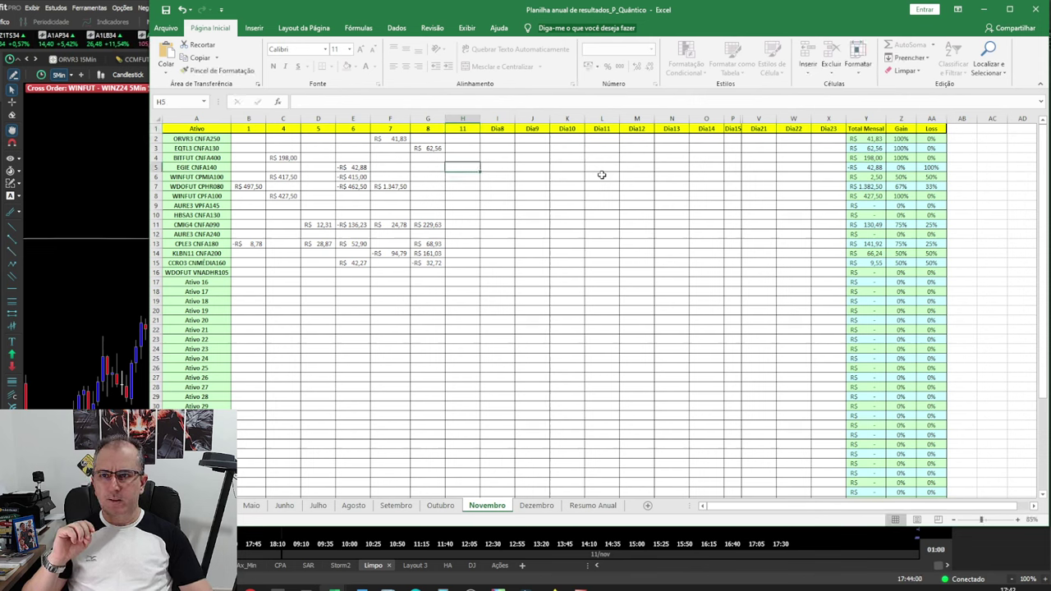
{"action": "type", "text": "-R$ "}
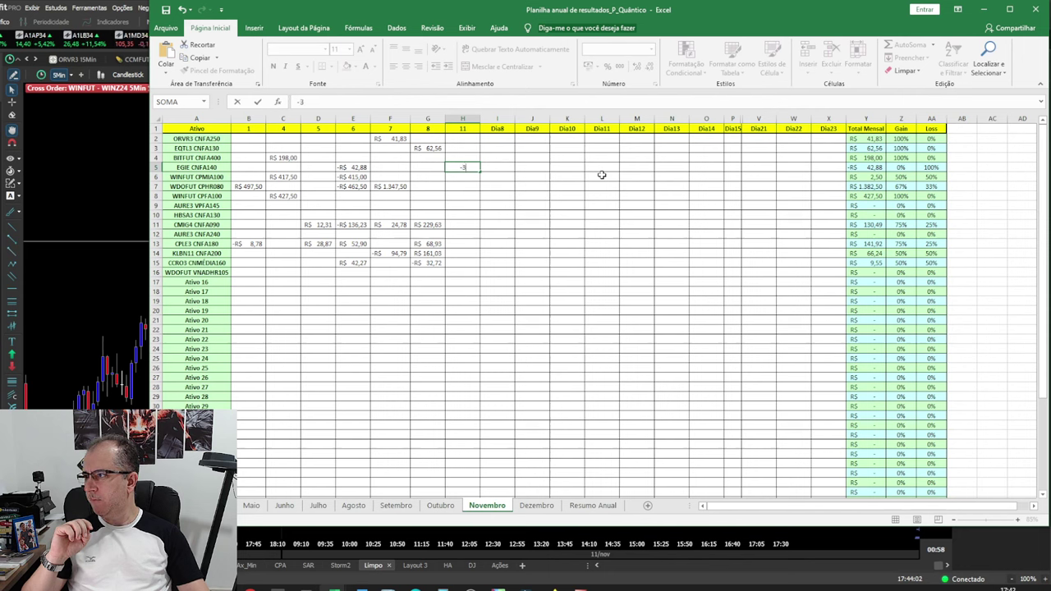
{"action": "type", "text": "34,25"}
{"action": "key", "text": "Return"}
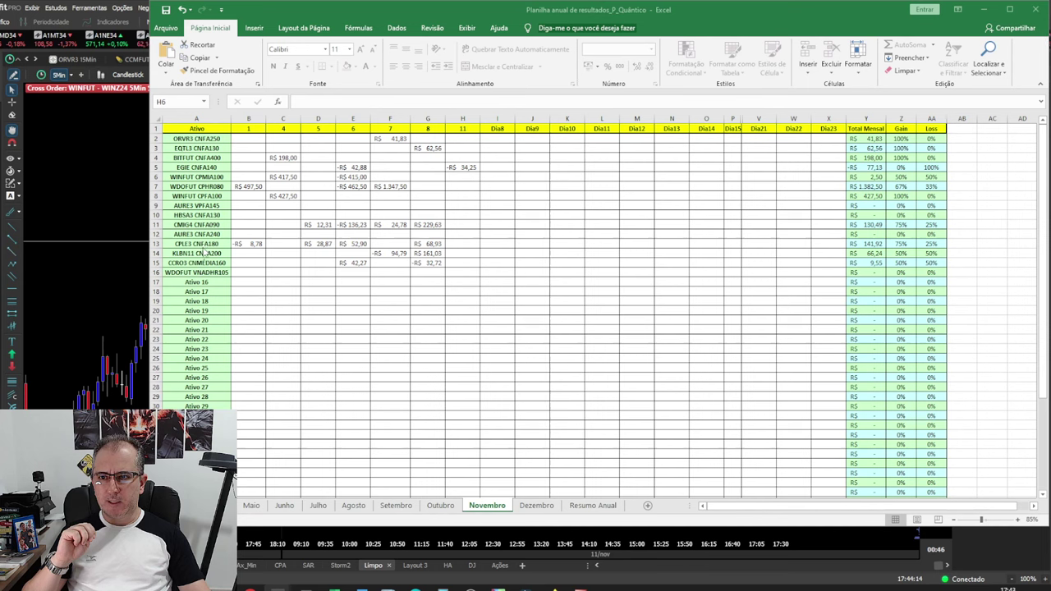
Enter the day 11 result of -94,30 for HBSA3 CNFA130 in H10.
{"action": "left_click", "coordinate": [156, 214]}
{"action": "left_click", "coordinate": [467, 213]}
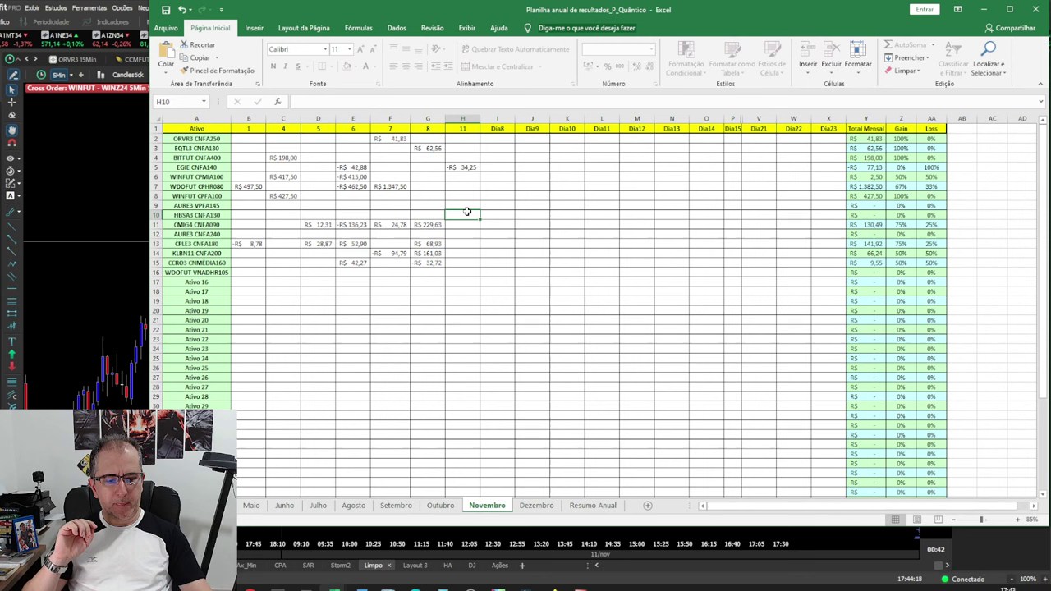
{"action": "type", "text": "-R$ "}
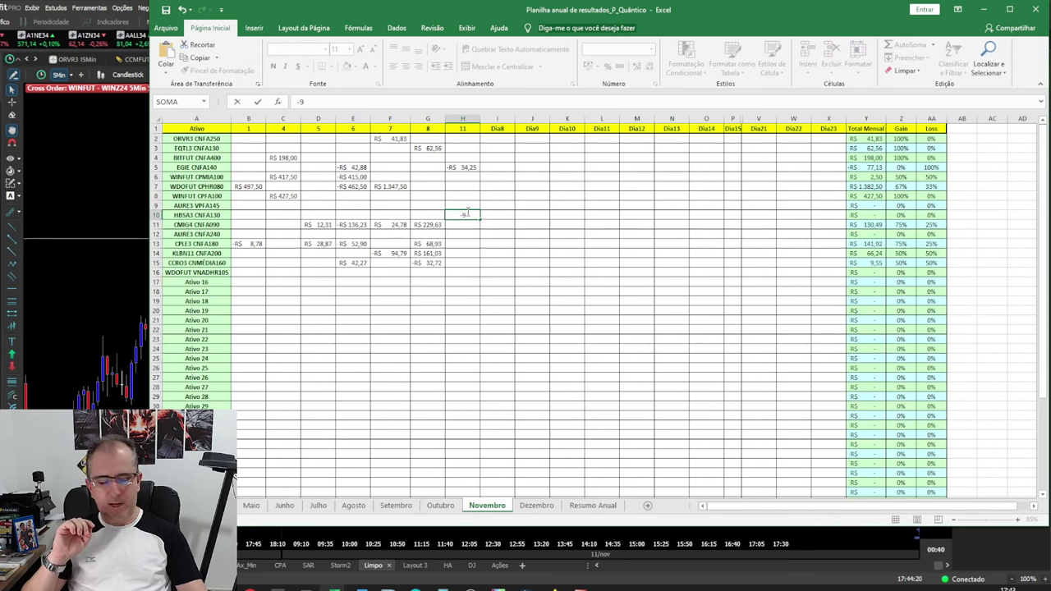
{"action": "type", "text": "94,30"}
{"action": "key", "text": "Return"}
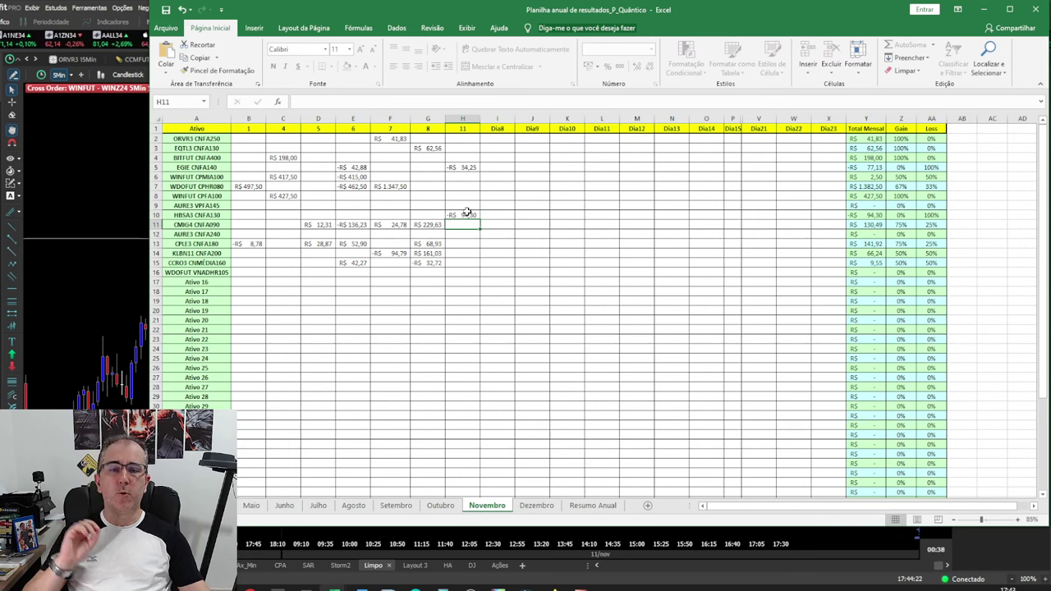
Select the EGIE CNFA140 and HBSA3 CNFA130 results of day 11 together to view their sum, and clear the selection.
{"action": "left_click", "coordinate": [468, 167]}
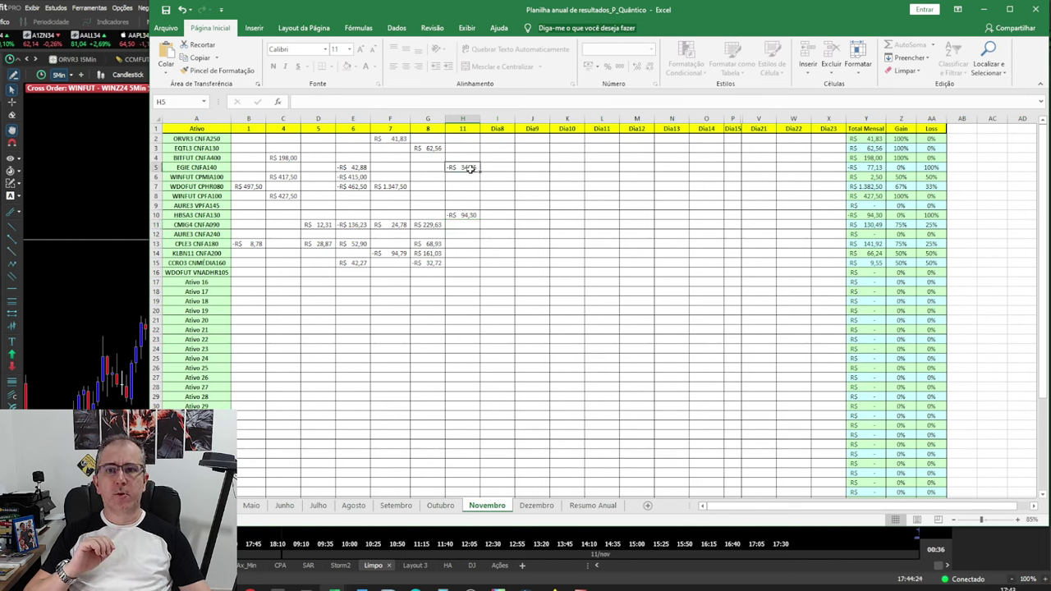
{"action": "left_click", "coordinate": [470, 215], "text": "ctrl"}
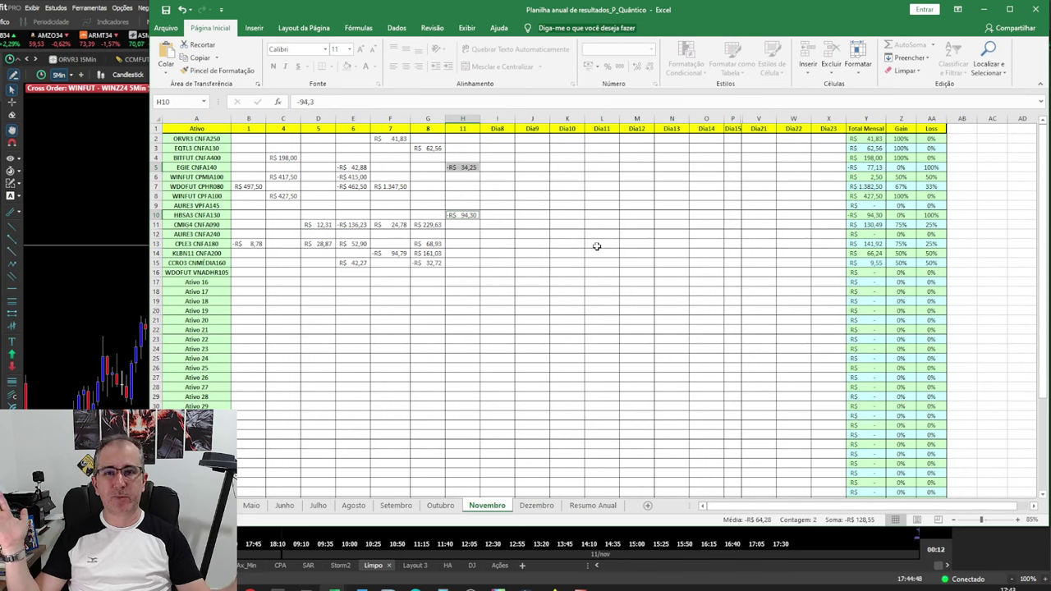
{"action": "left_click", "coordinate": [692, 223]}
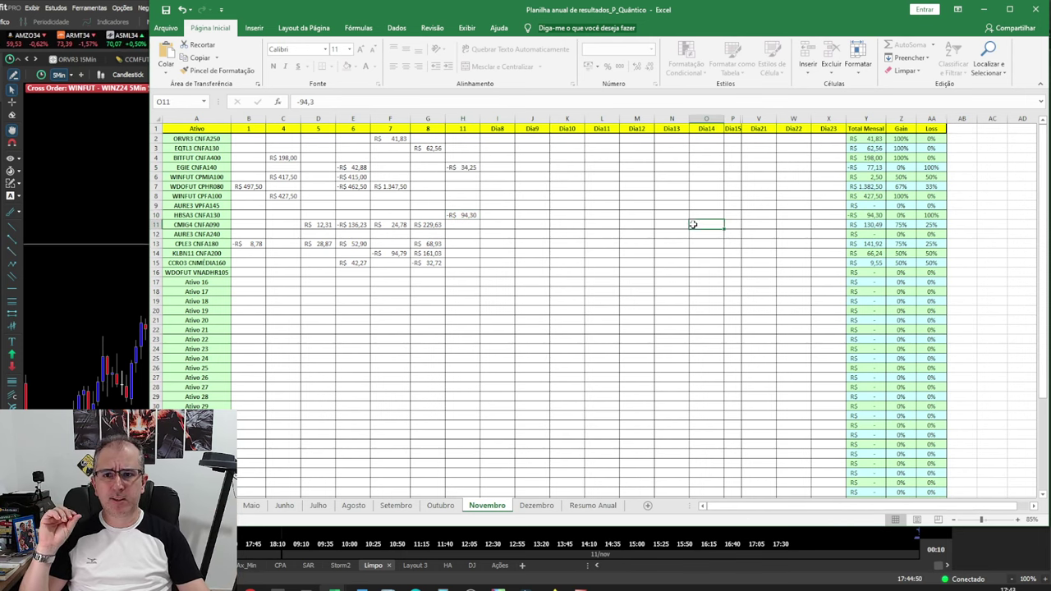
Highlight the EGIE CNFA140 and HBSA3 CNFA130 rows in turn and inspect the Loss percentage of each.
{"action": "left_click", "coordinate": [158, 167]}
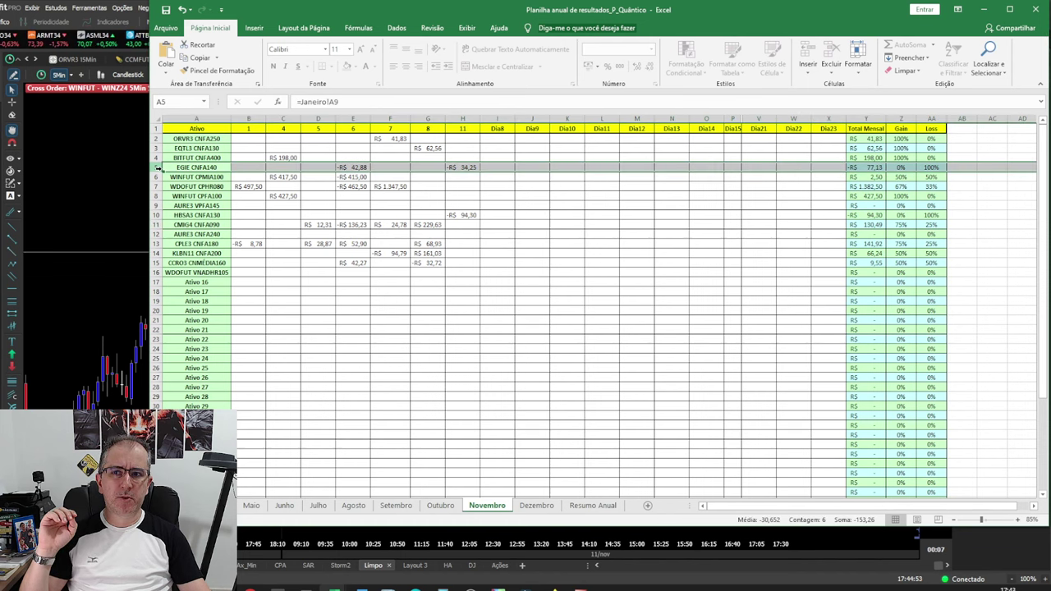
{"action": "left_click", "coordinate": [934, 166]}
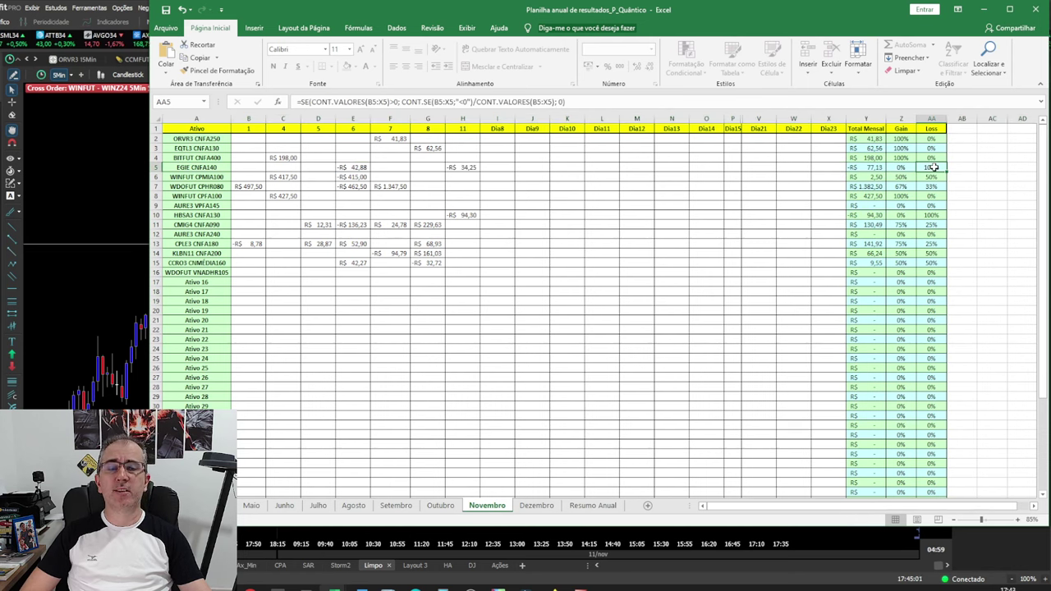
{"action": "left_click", "coordinate": [156, 166]}
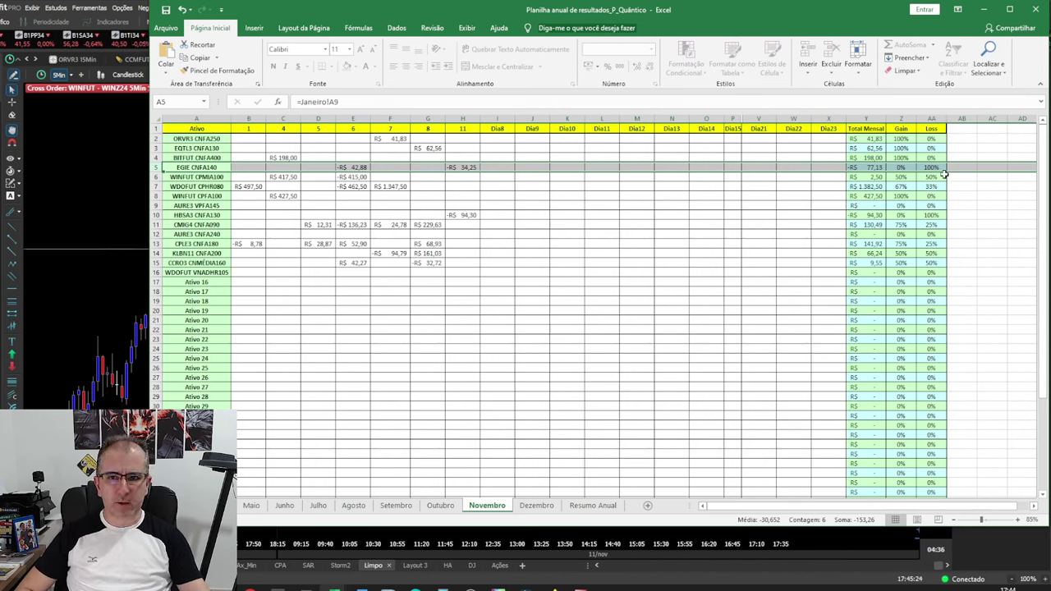
{"action": "left_click", "coordinate": [469, 215]}
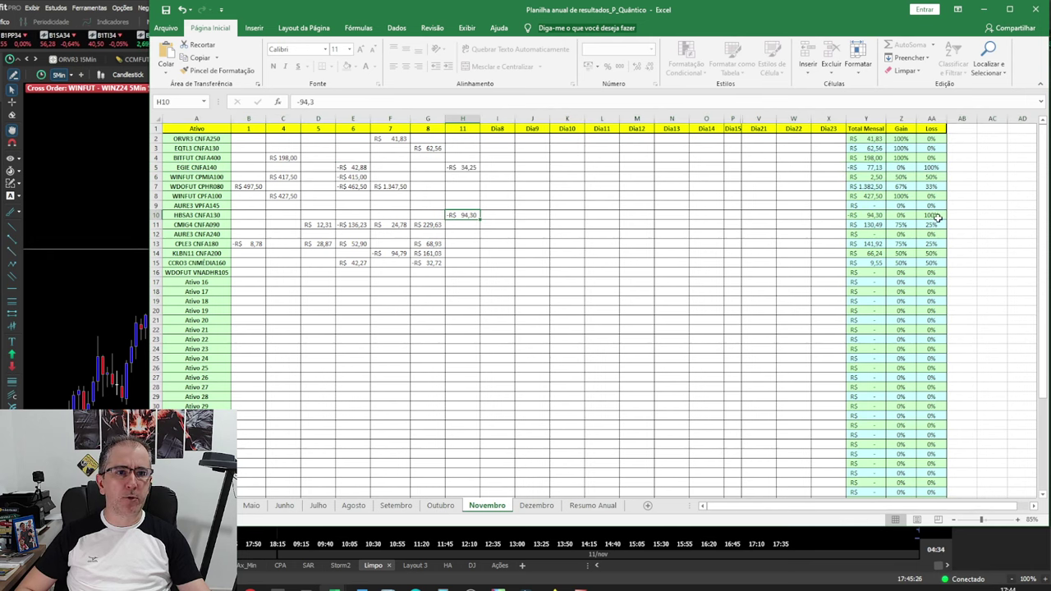
{"action": "left_click", "coordinate": [936, 216]}
{"action": "left_click", "coordinate": [156, 215]}
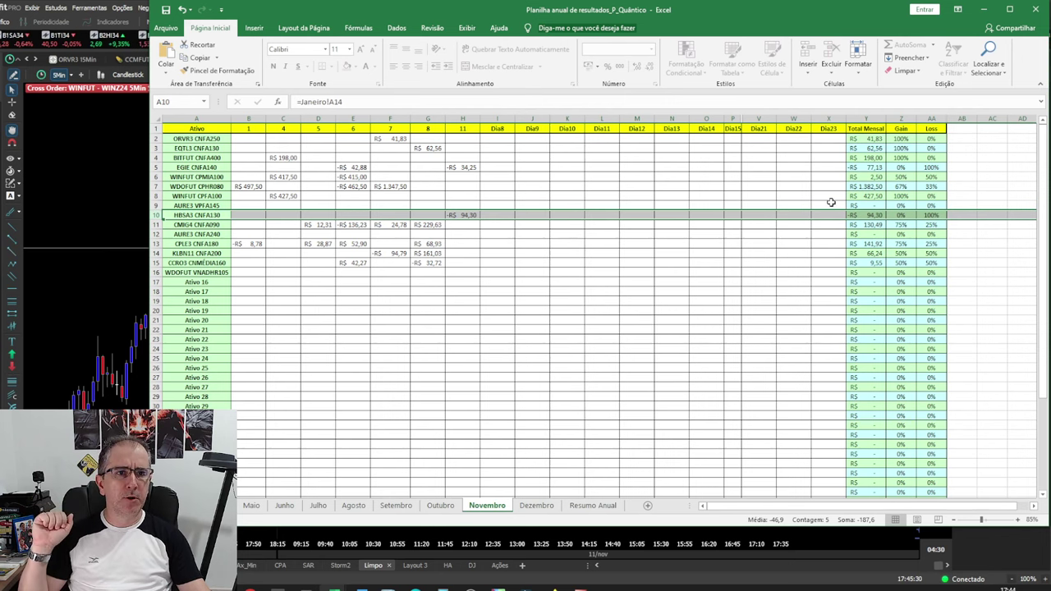
Check the Total mensal cell on the Novembro sheet and the Total mensal row on the Outubro sheet.
{"action": "scroll", "coordinate": [926, 261], "scroll_direction": "down", "scroll_amount": 7}
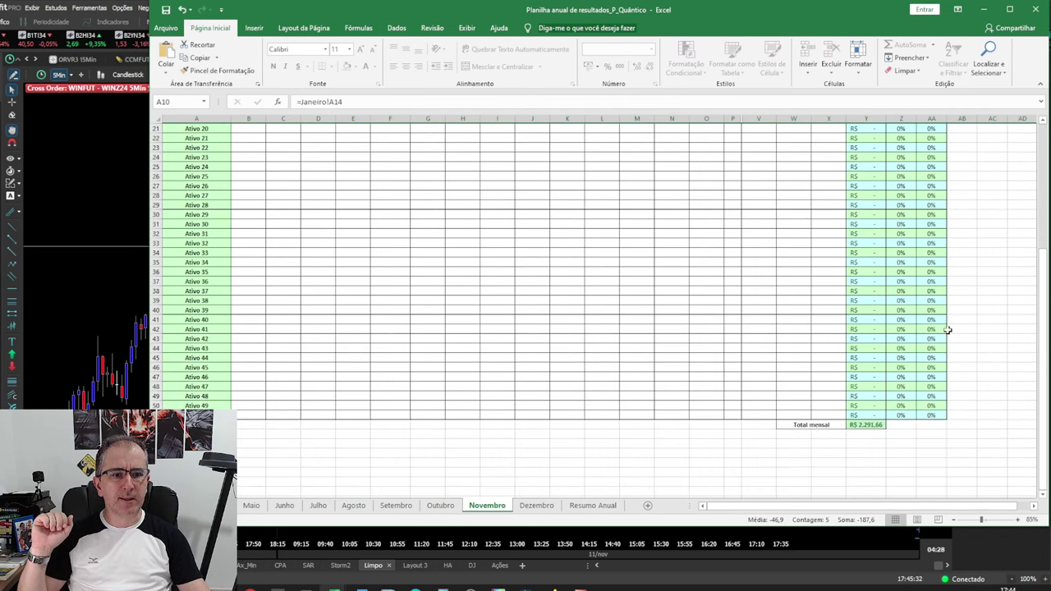
{"action": "left_click", "coordinate": [867, 426]}
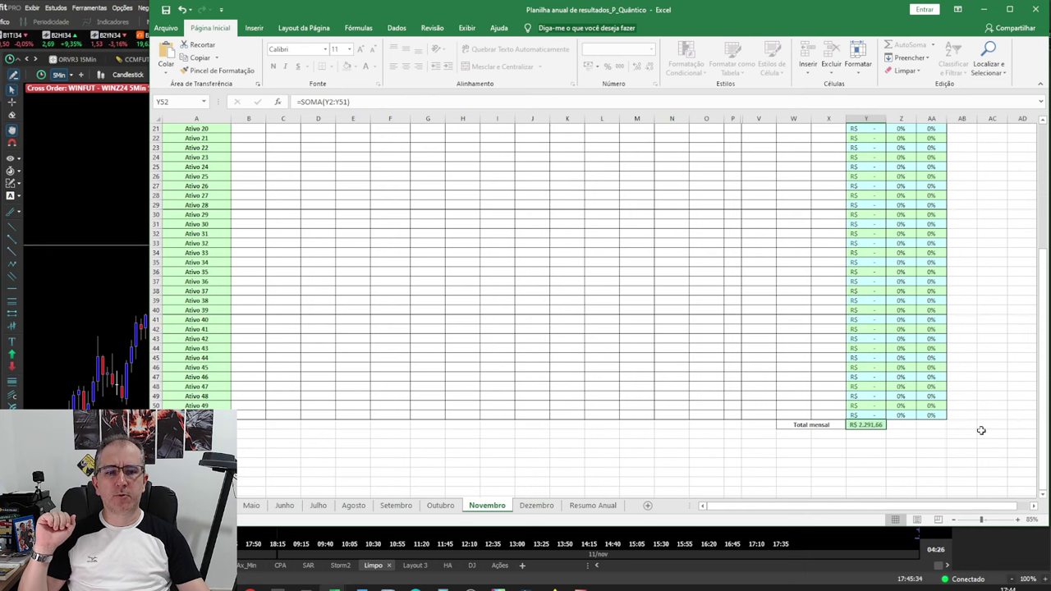
{"action": "left_click", "coordinate": [440, 505]}
{"action": "scroll", "coordinate": [741, 361], "scroll_direction": "down", "scroll_amount": 7}
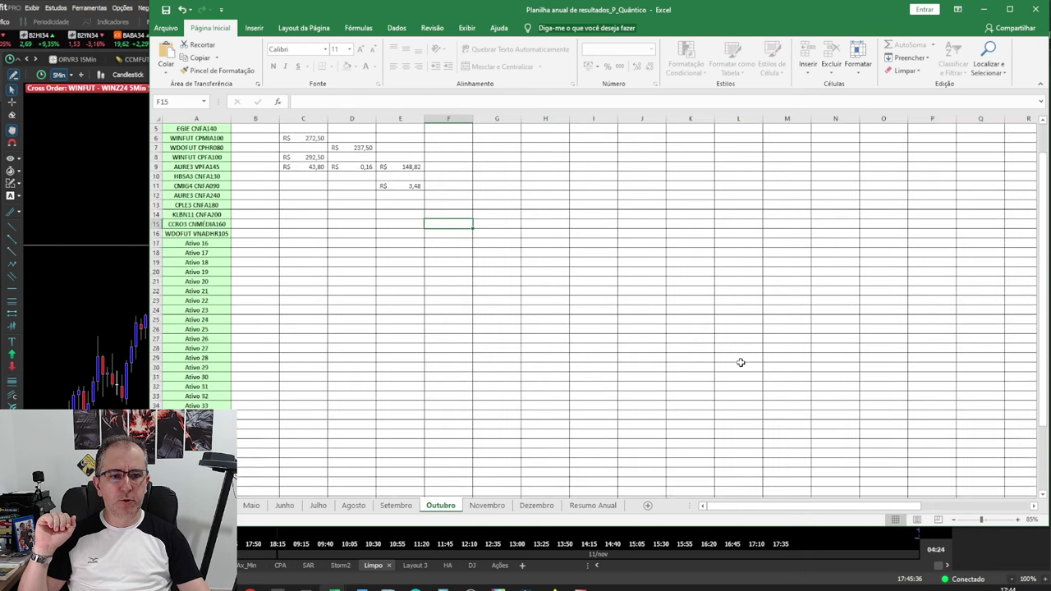
{"action": "left_click_drag", "start_coordinate": [832, 509], "coordinate": [934, 509]}
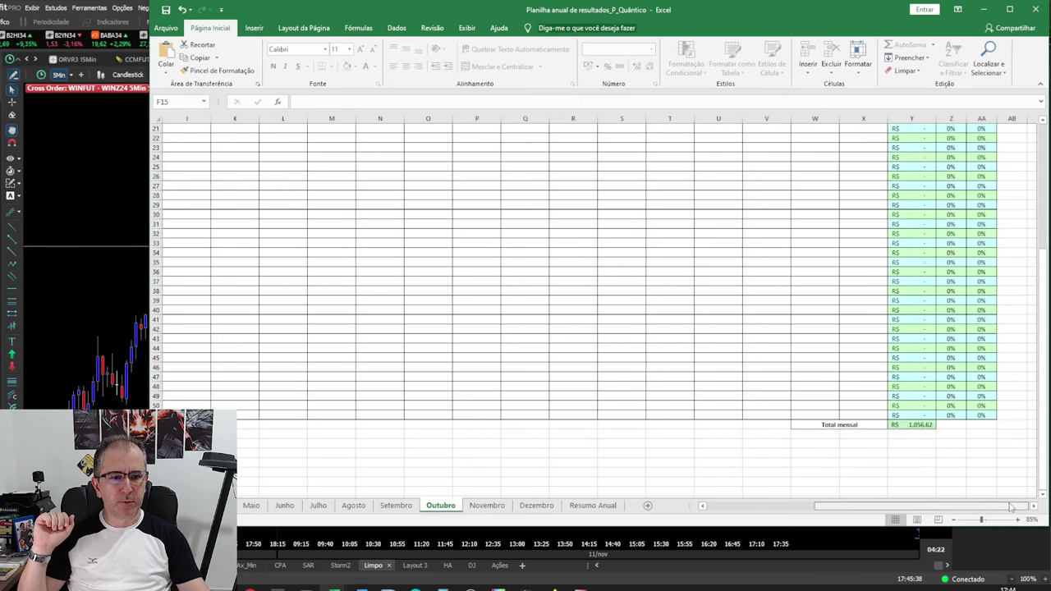
Compare the daily results on the Outubro and Novembro sheets, and inspect the November Gain formula of ORVR3 CNFA250 in Z2.
{"action": "left_click", "coordinate": [489, 505]}
{"action": "left_click", "coordinate": [440, 505]}
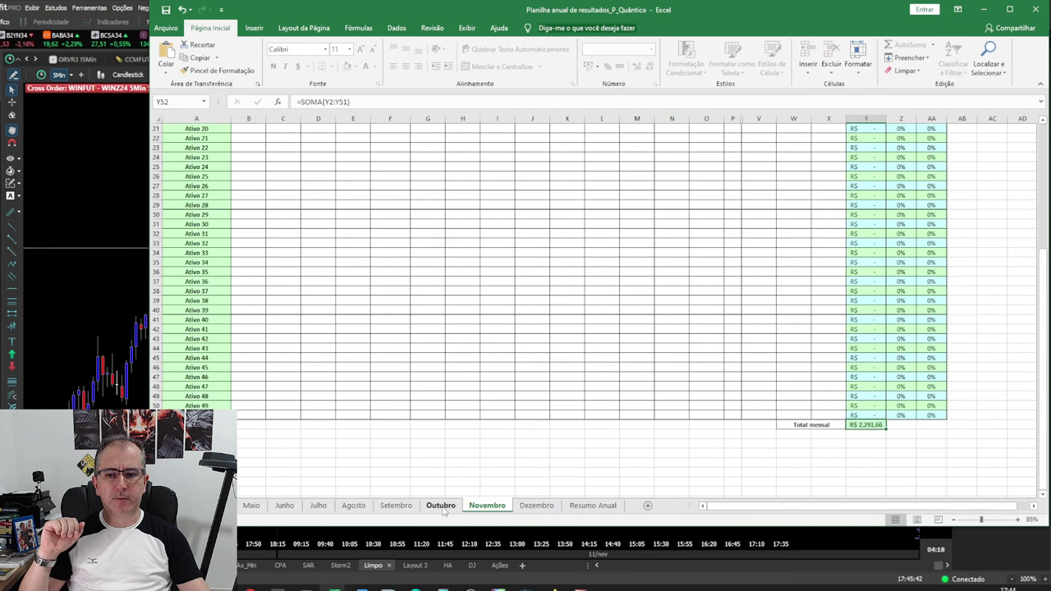
{"action": "scroll", "coordinate": [550, 416], "scroll_direction": "up", "scroll_amount": 7}
{"action": "left_click", "coordinate": [748, 506]}
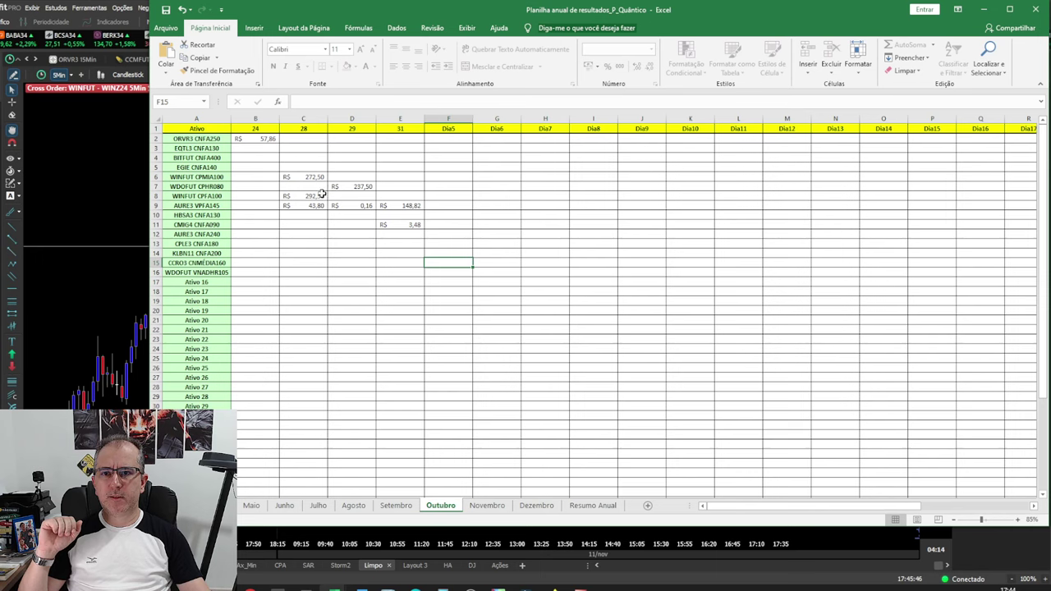
{"action": "left_click", "coordinate": [487, 504]}
{"action": "scroll", "coordinate": [802, 383], "scroll_direction": "up", "scroll_amount": 8}
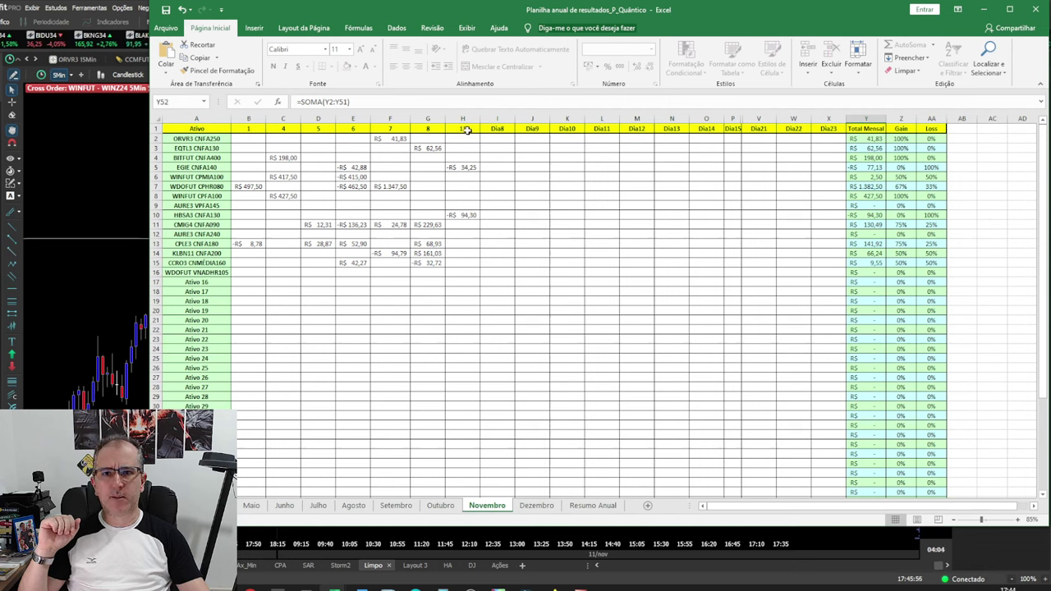
{"action": "left_click", "coordinate": [445, 506]}
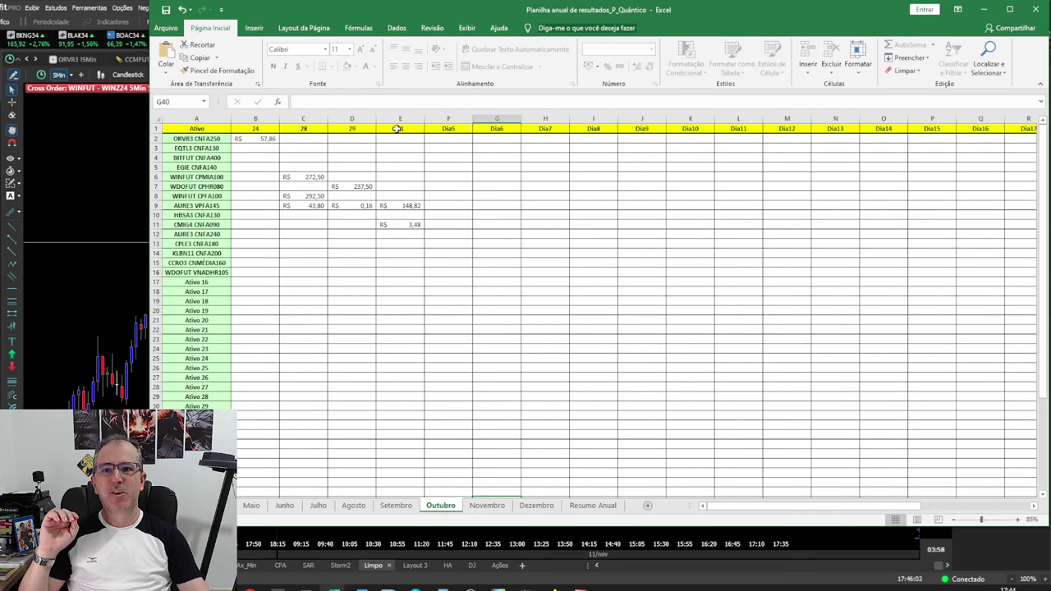
{"action": "left_click", "coordinate": [492, 506]}
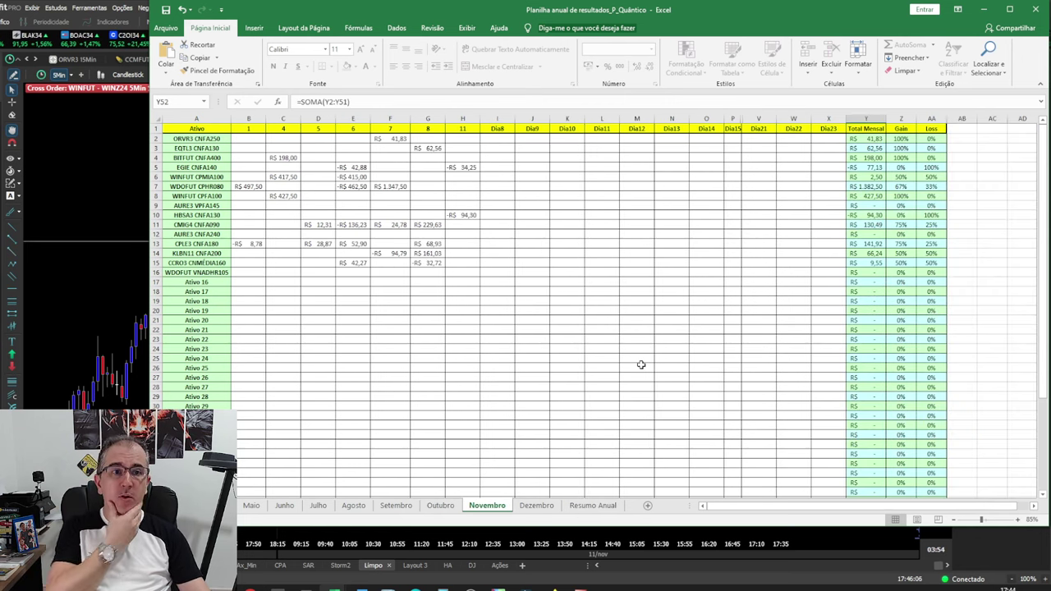
{"action": "left_click", "coordinate": [901, 138]}
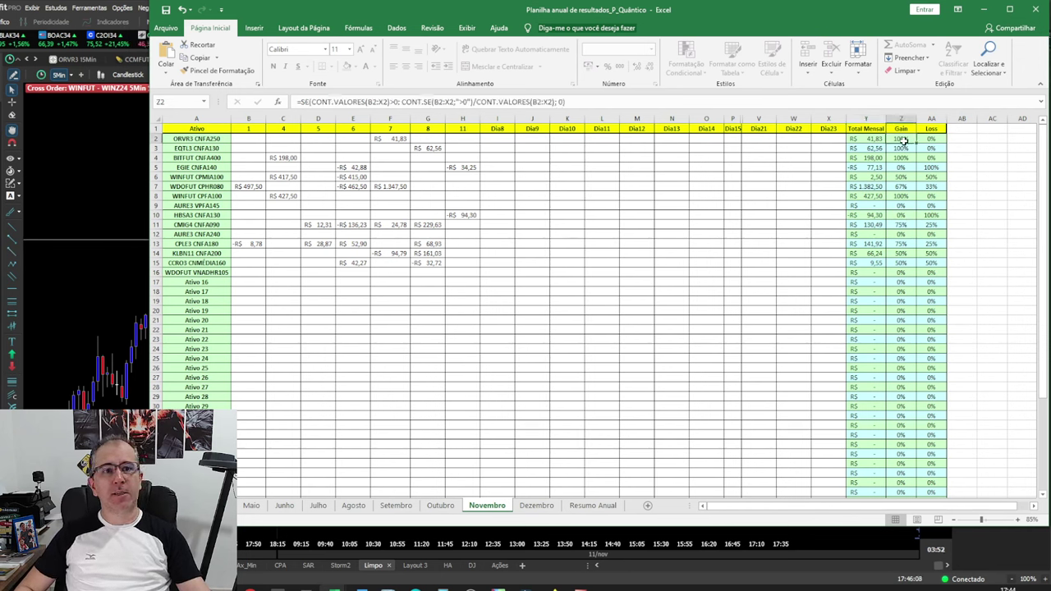
Inspect the November Gain percentages of EQTL3 CNFA130 and BITFUT CNFA400, and autofit the width of the Total Mensal column.
{"action": "left_click", "coordinate": [900, 148]}
{"action": "left_click", "coordinate": [904, 158]}
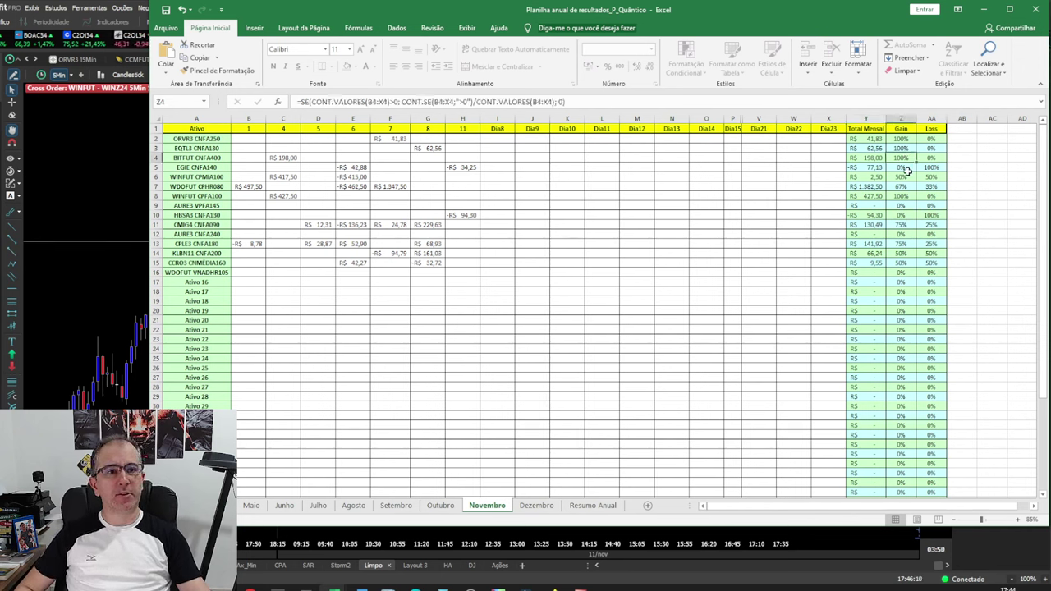
{"action": "scroll", "coordinate": [962, 178], "scroll_direction": "up", "scroll_amount": 3, "text": "ctrl"}
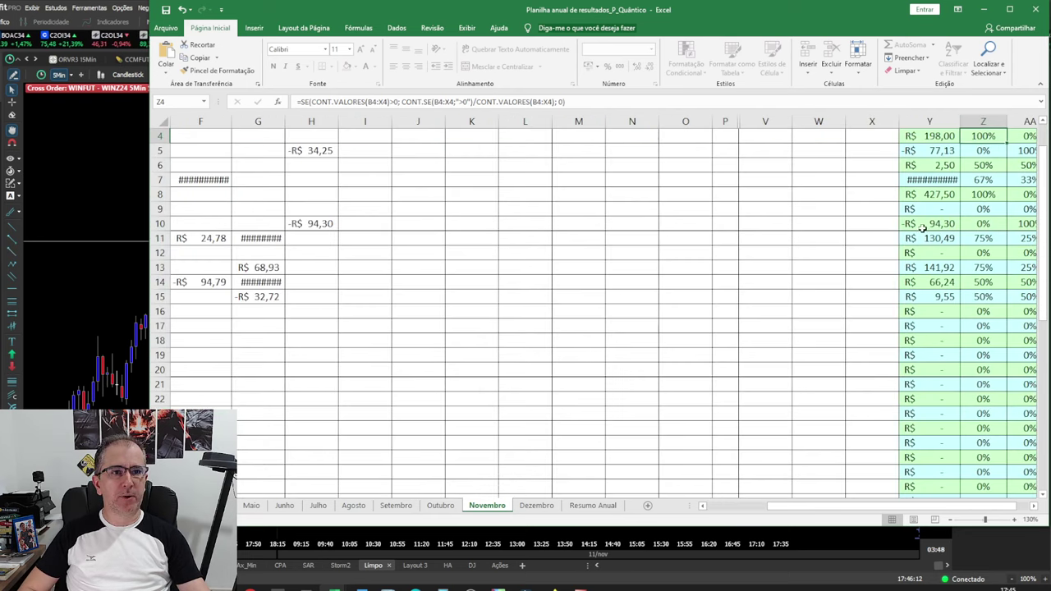
{"action": "left_click_drag", "start_coordinate": [942, 506], "coordinate": [954, 506]}
{"action": "scroll", "coordinate": [903, 246], "scroll_direction": "up", "scroll_amount": 1}
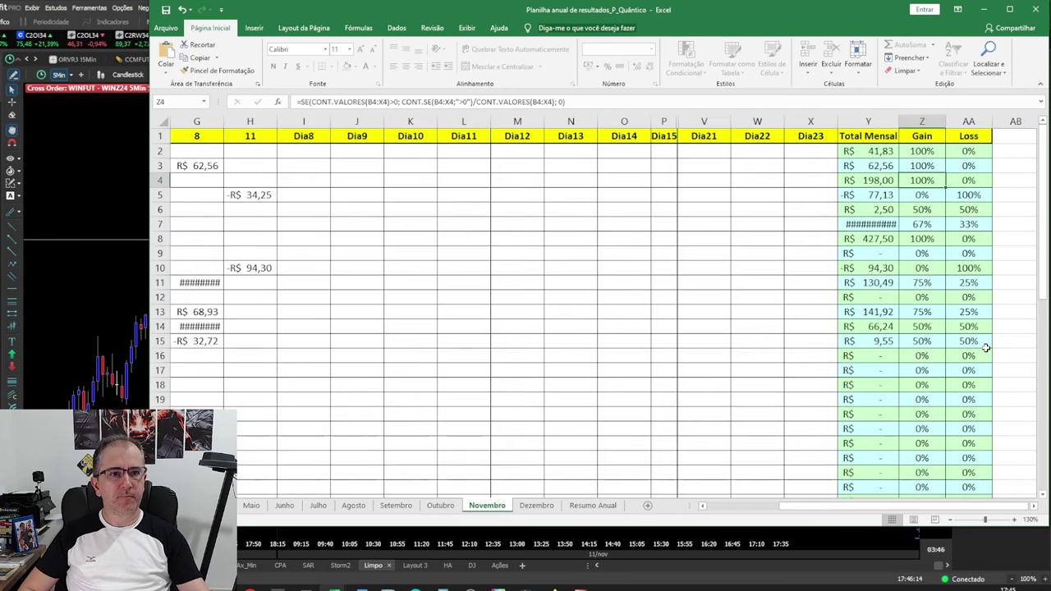
{"action": "double_click", "coordinate": [899, 122]}
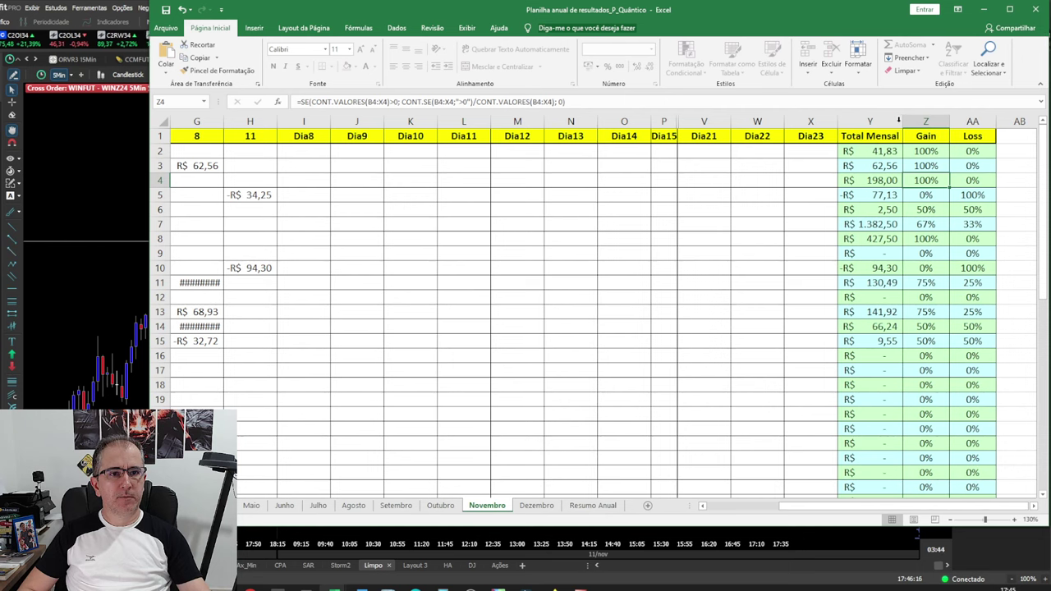
Inspect the November Gain percentages from WINFUT CPMIA100 down to CCRO3 CNMÉDIA160, along with the Total Mensal of WINFUT CPMIA100.
{"action": "left_click", "coordinate": [934, 210]}
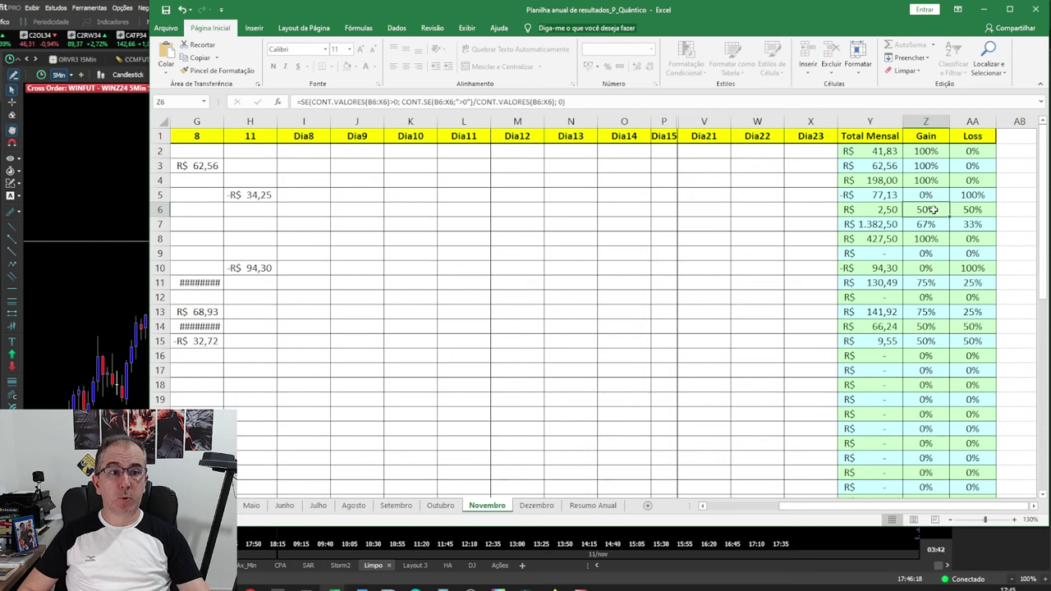
{"action": "left_click", "coordinate": [875, 206]}
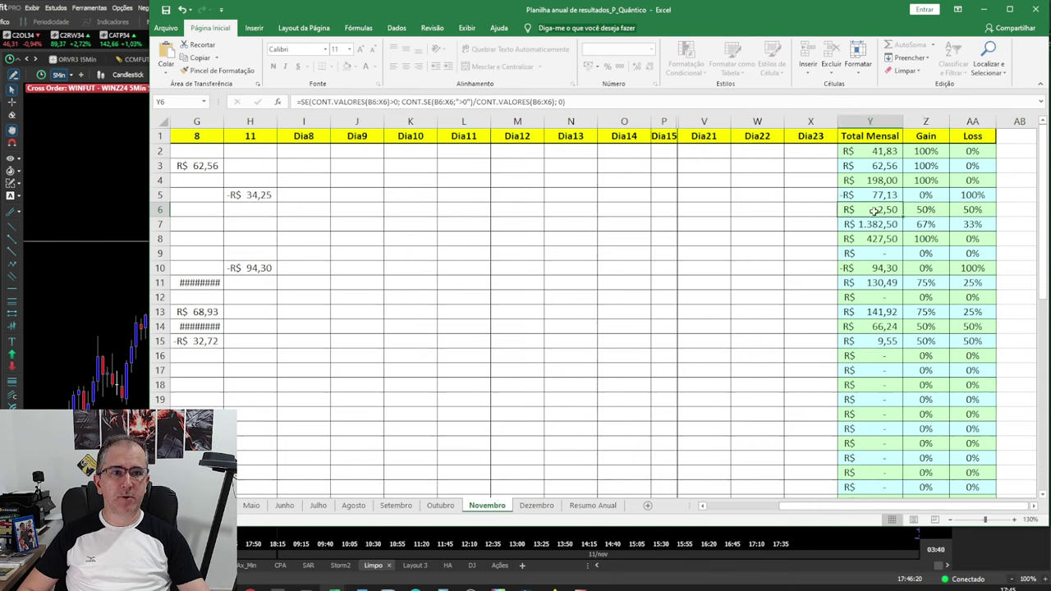
{"action": "left_click", "coordinate": [925, 224]}
{"action": "left_click", "coordinate": [925, 236]}
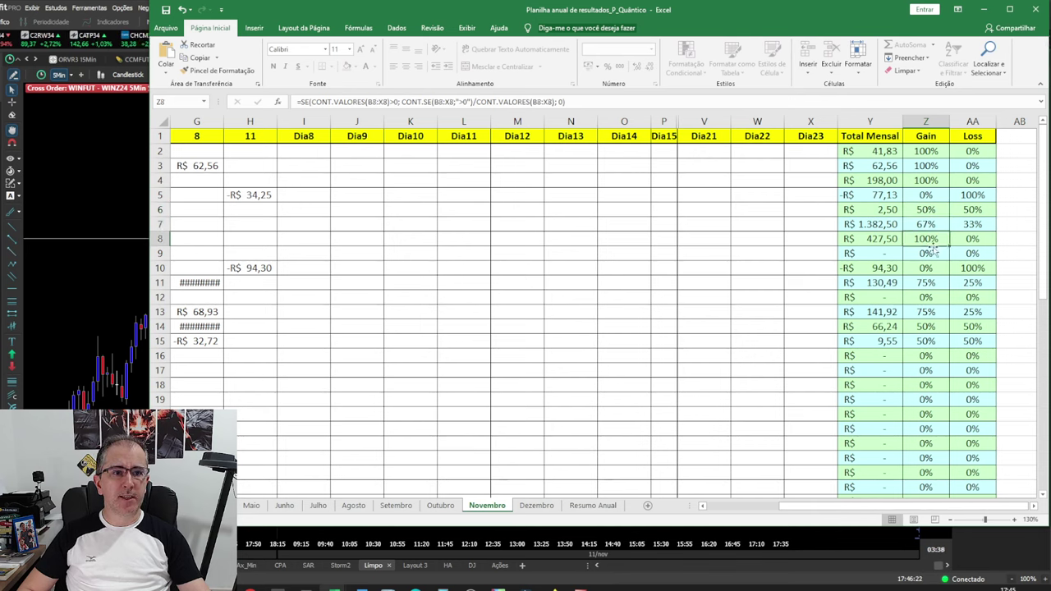
{"action": "left_click", "coordinate": [934, 284]}
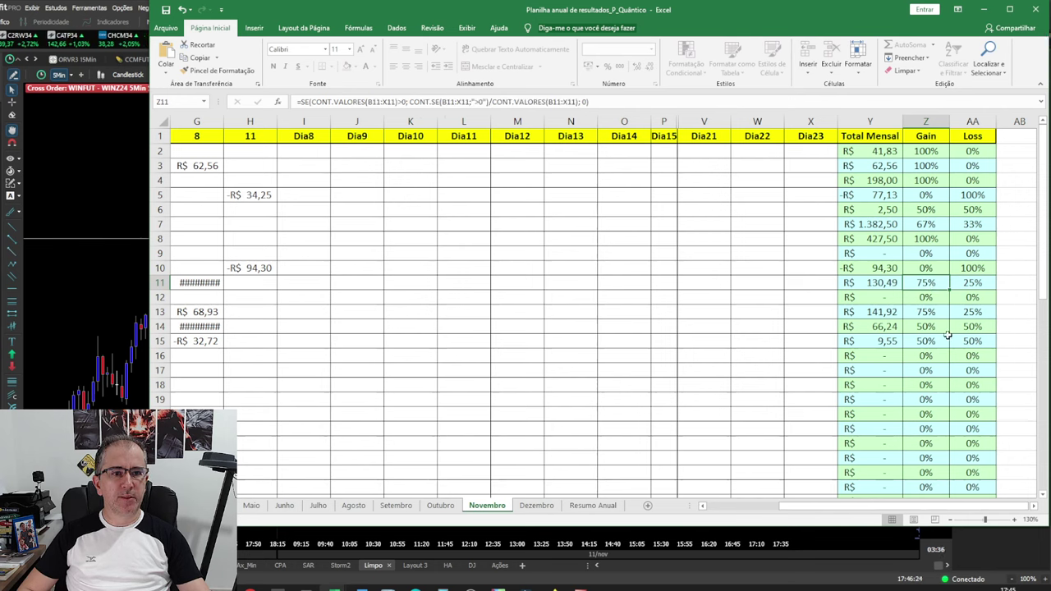
{"action": "left_click", "coordinate": [934, 312]}
{"action": "left_click", "coordinate": [935, 331]}
{"action": "left_click", "coordinate": [936, 345]}
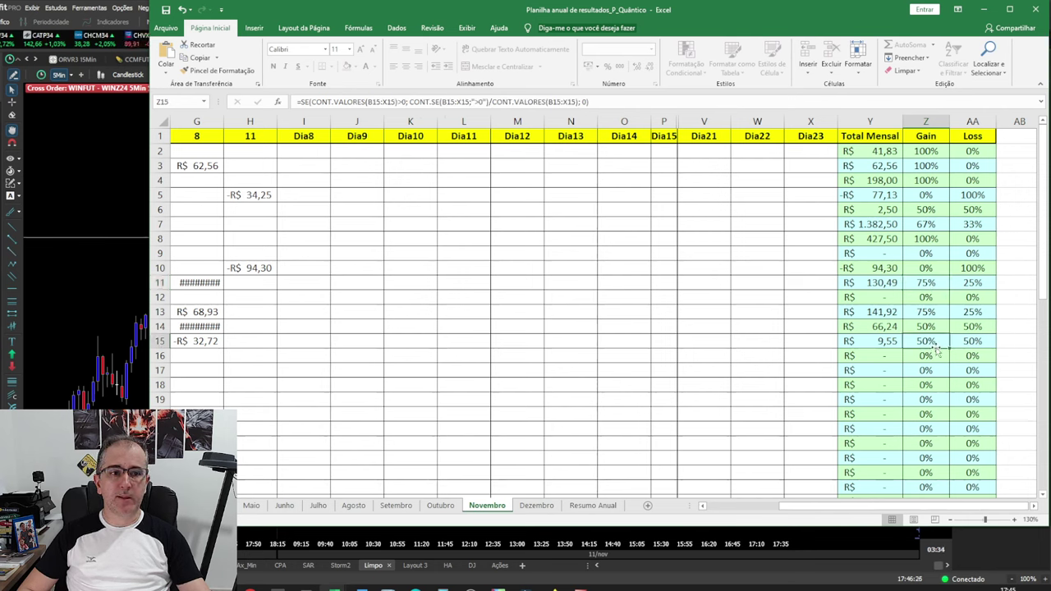
View the Resumo Anual sheet in a maximized window and check each asset's monthly and annual totals.
{"action": "left_click", "coordinate": [591, 506]}
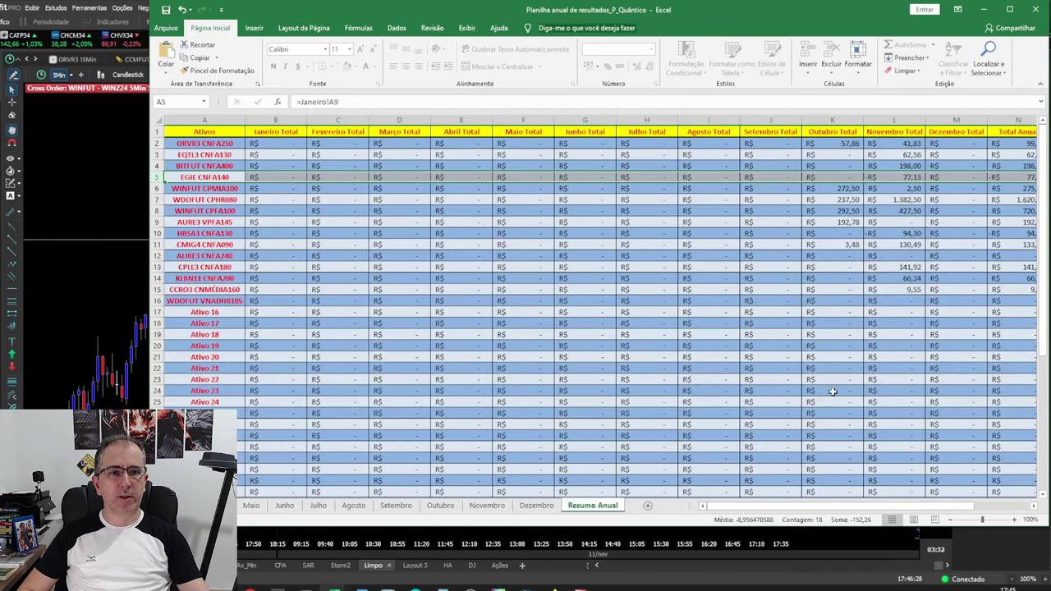
{"action": "left_click", "coordinate": [1009, 9]}
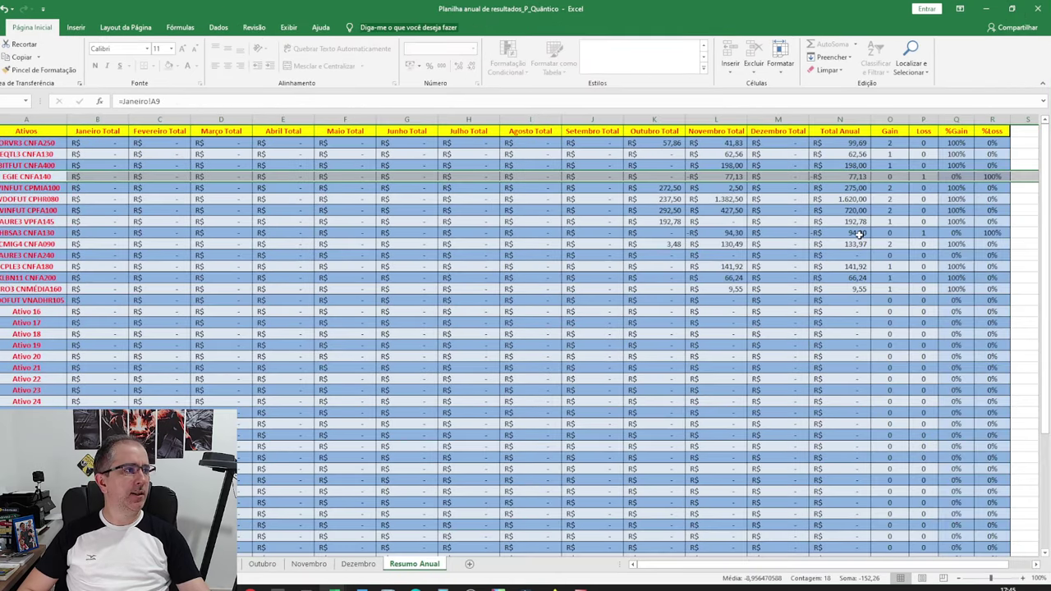
{"action": "scroll", "coordinate": [827, 235], "scroll_direction": "down", "scroll_amount": 1}
{"action": "scroll", "coordinate": [197, 201], "scroll_direction": "up", "scroll_amount": 2}
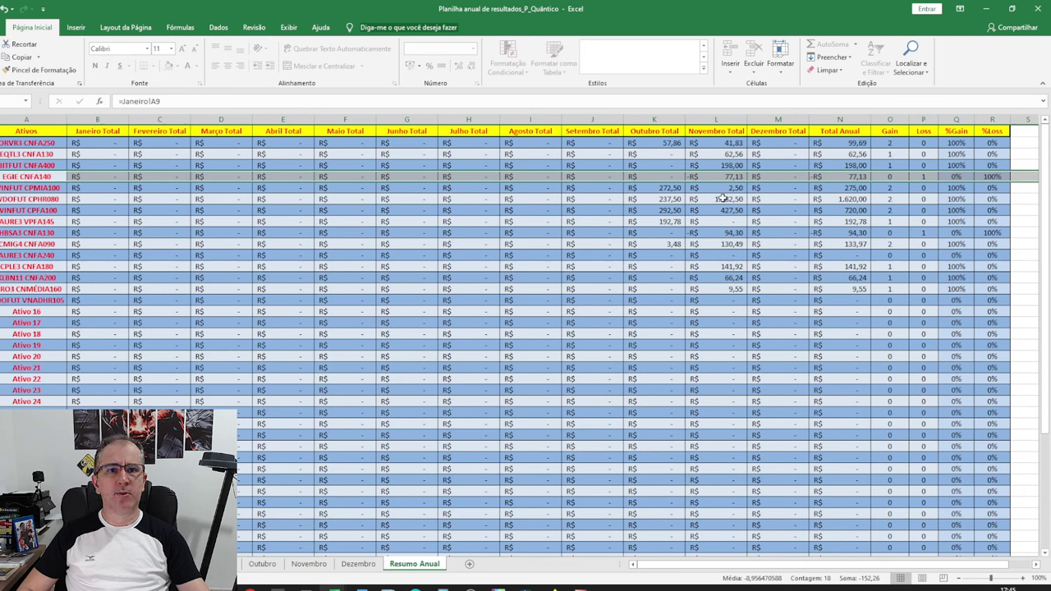
{"action": "left_click", "coordinate": [790, 178]}
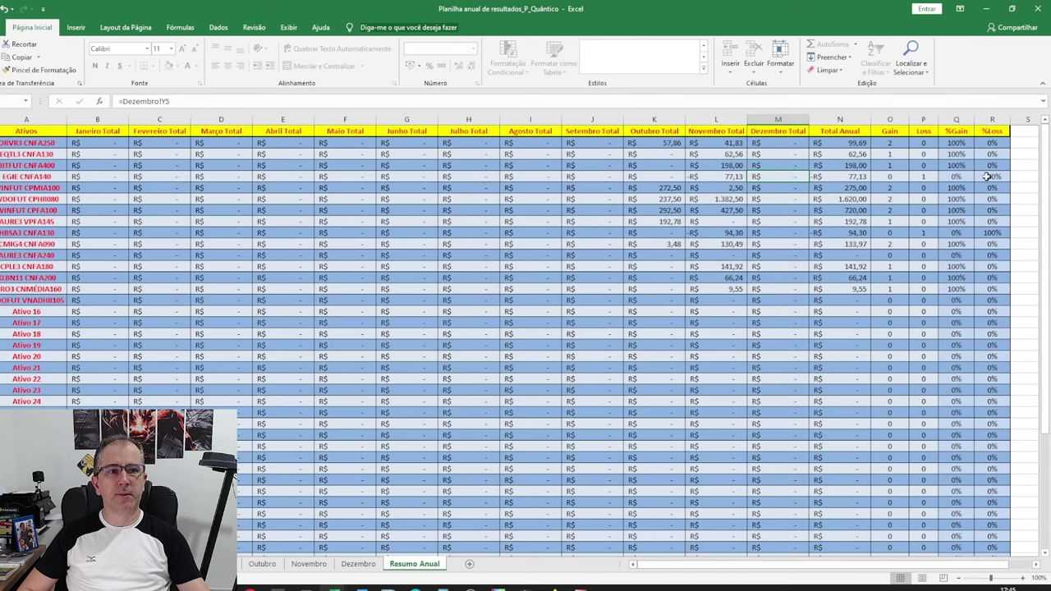
Inspect the Total Geral Anual row of Resumo Anual: the overall total, Gain and Loss counts, and %Gain and %Loss.
{"action": "scroll", "coordinate": [974, 289], "scroll_direction": "down", "scroll_amount": 10}
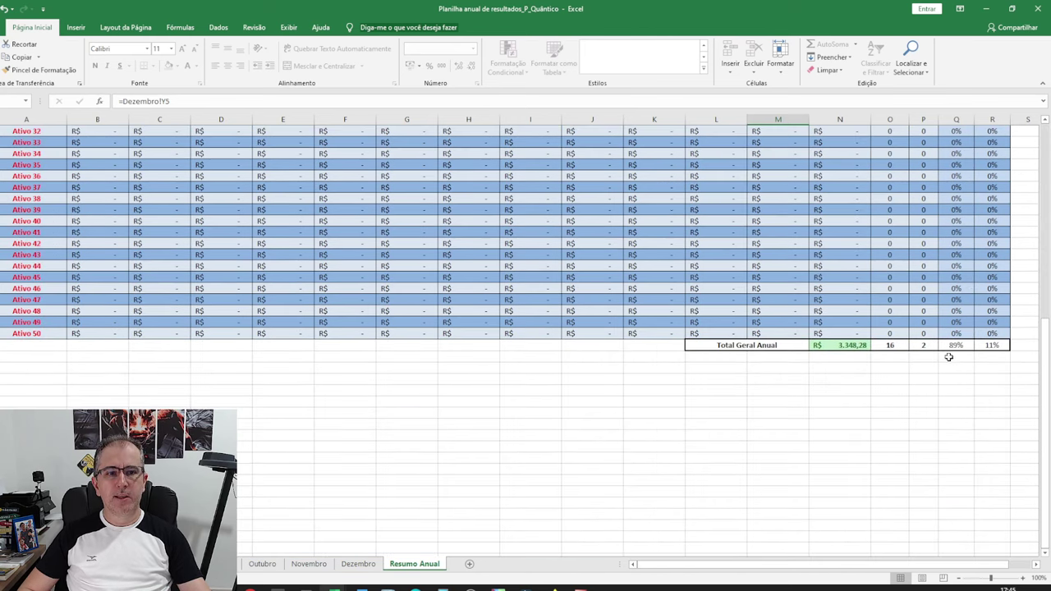
{"action": "left_click", "coordinate": [854, 347]}
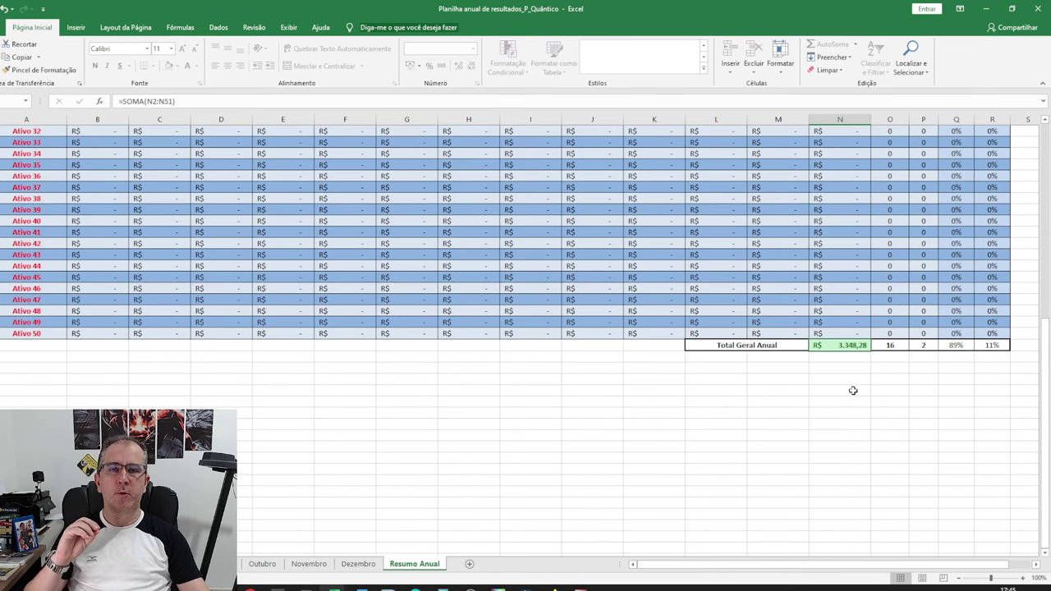
{"action": "scroll", "coordinate": [853, 391], "scroll_direction": "up", "scroll_amount": 4}
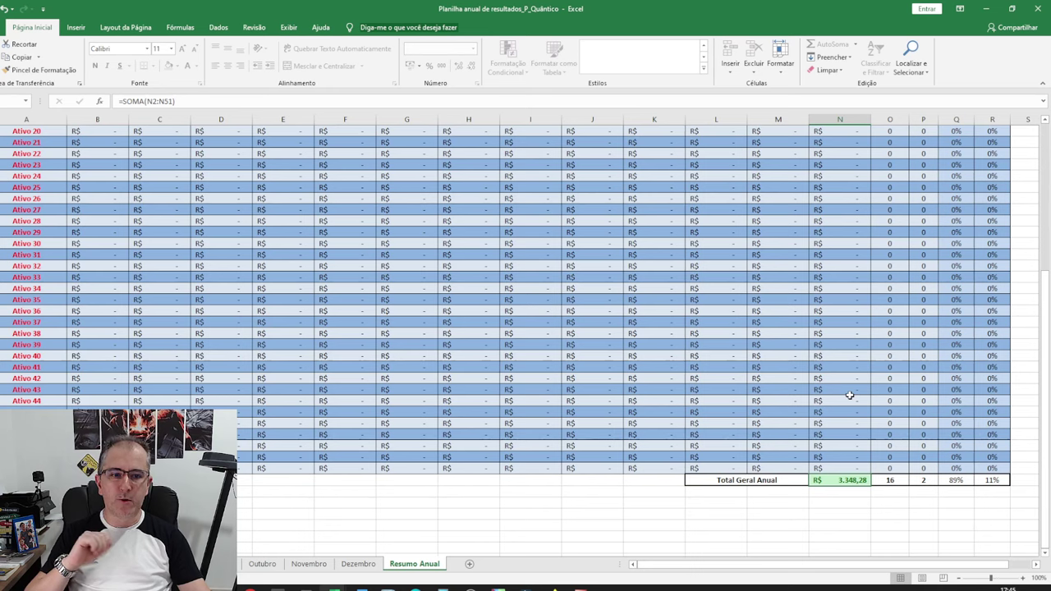
{"action": "left_click", "coordinate": [891, 481]}
{"action": "scroll", "coordinate": [898, 497], "scroll_direction": "up", "scroll_amount": 7}
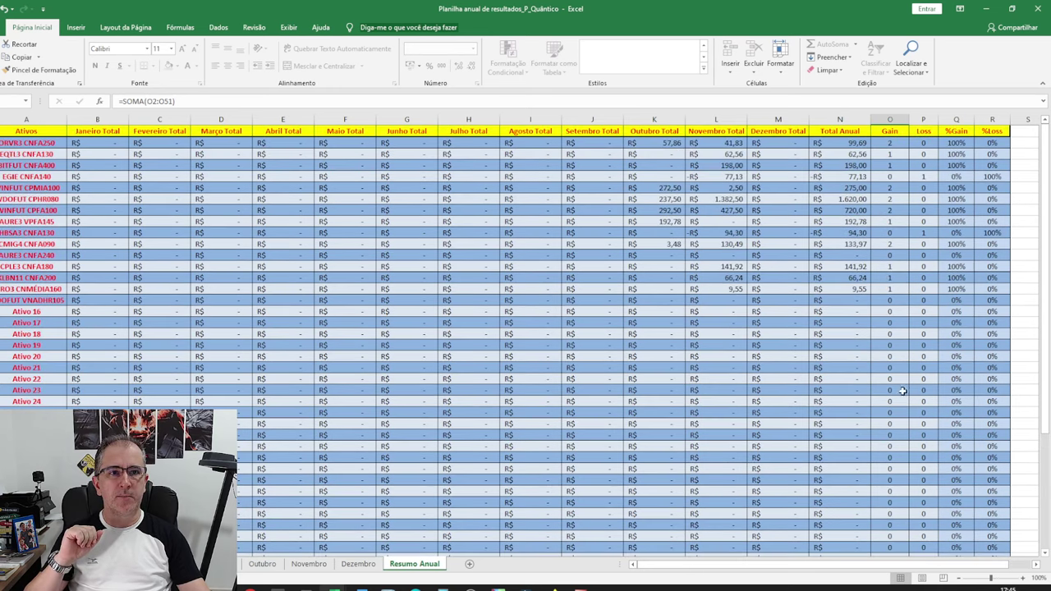
{"action": "scroll", "coordinate": [902, 349], "scroll_direction": "down", "scroll_amount": 5}
{"action": "left_click", "coordinate": [923, 525]}
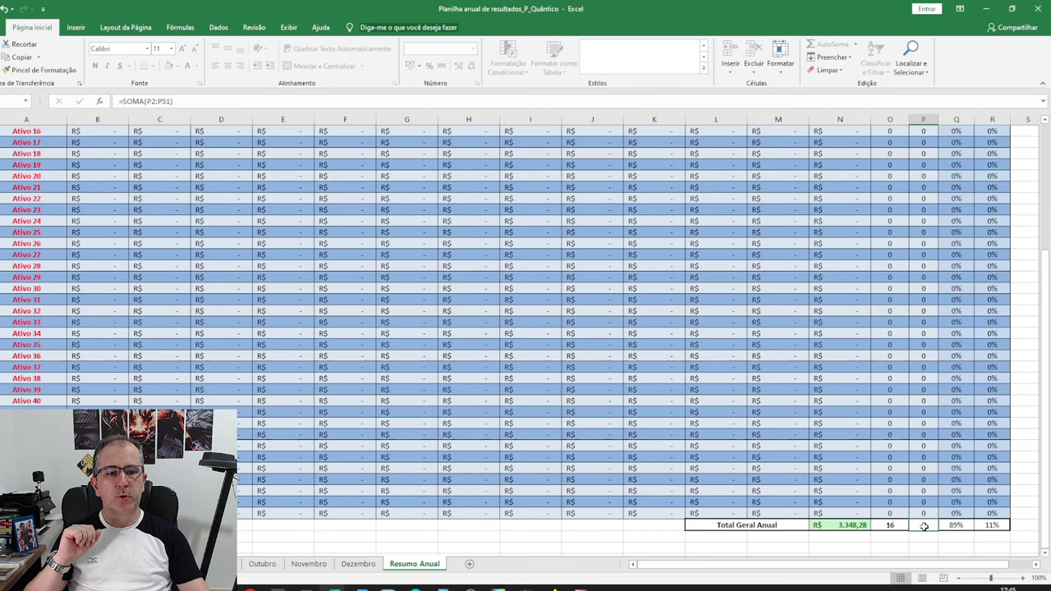
{"action": "scroll", "coordinate": [924, 526], "scroll_direction": "down", "scroll_amount": 3}
{"action": "left_click", "coordinate": [954, 435]}
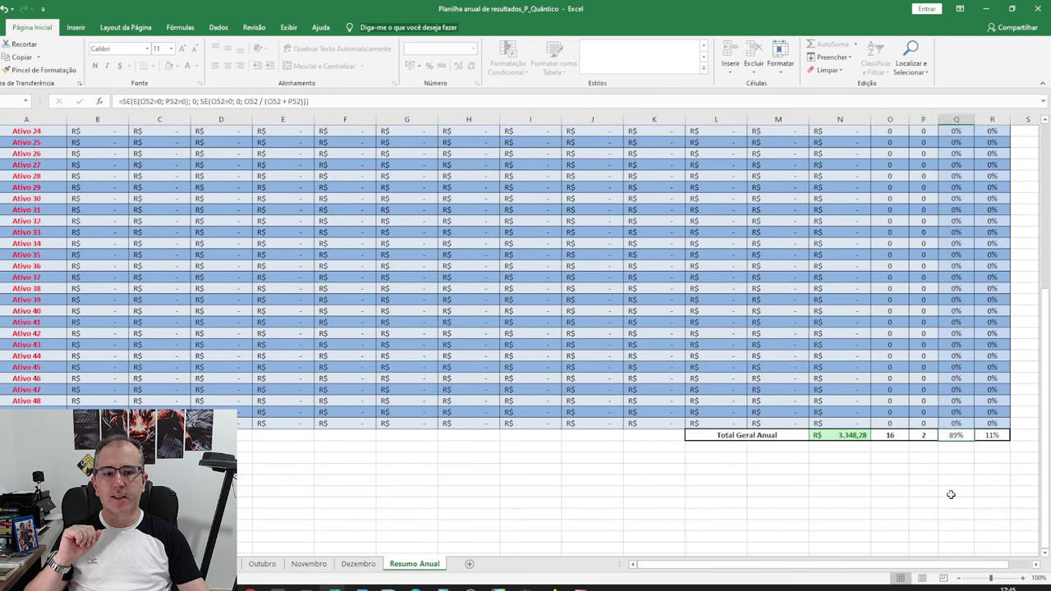
{"action": "left_click", "coordinate": [1000, 436]}
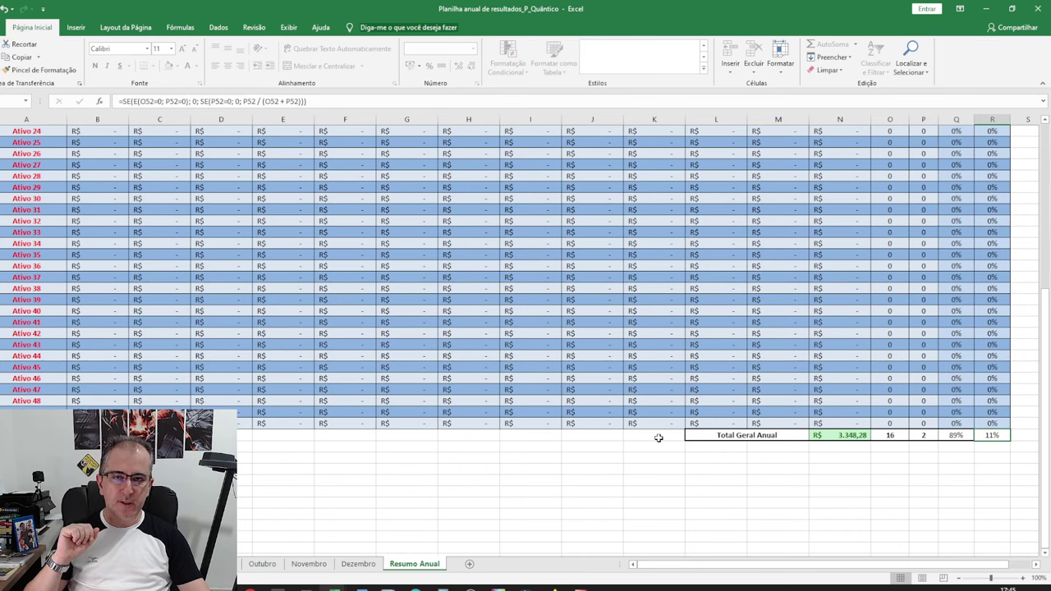
{"action": "scroll", "coordinate": [658, 438], "scroll_direction": "up", "scroll_amount": 8}
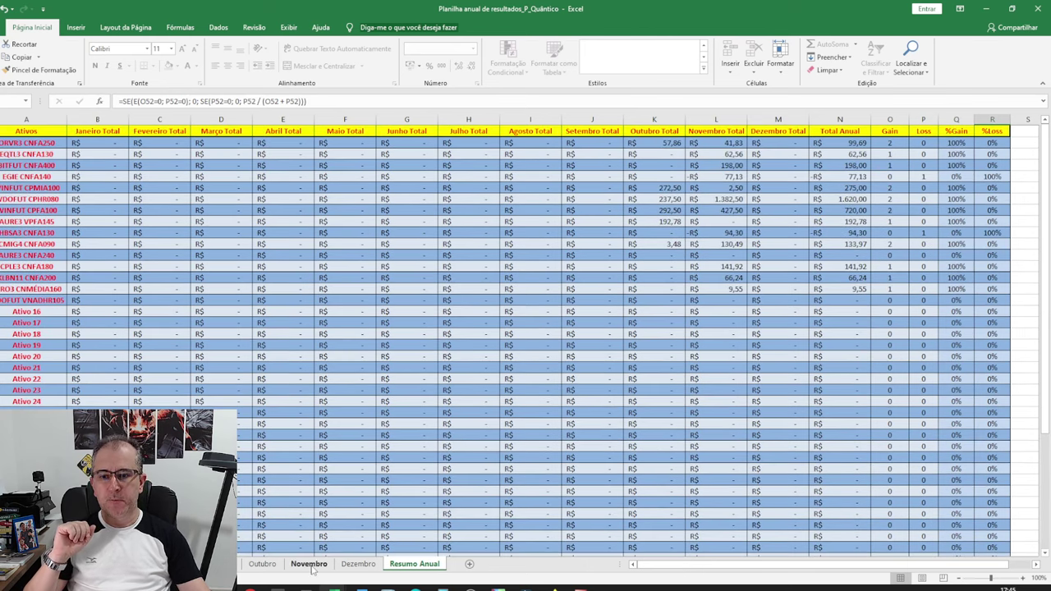
Review the daily results of all assets on the Novembro sheet, and minimize the annual results workbook.
{"action": "left_click", "coordinate": [309, 564]}
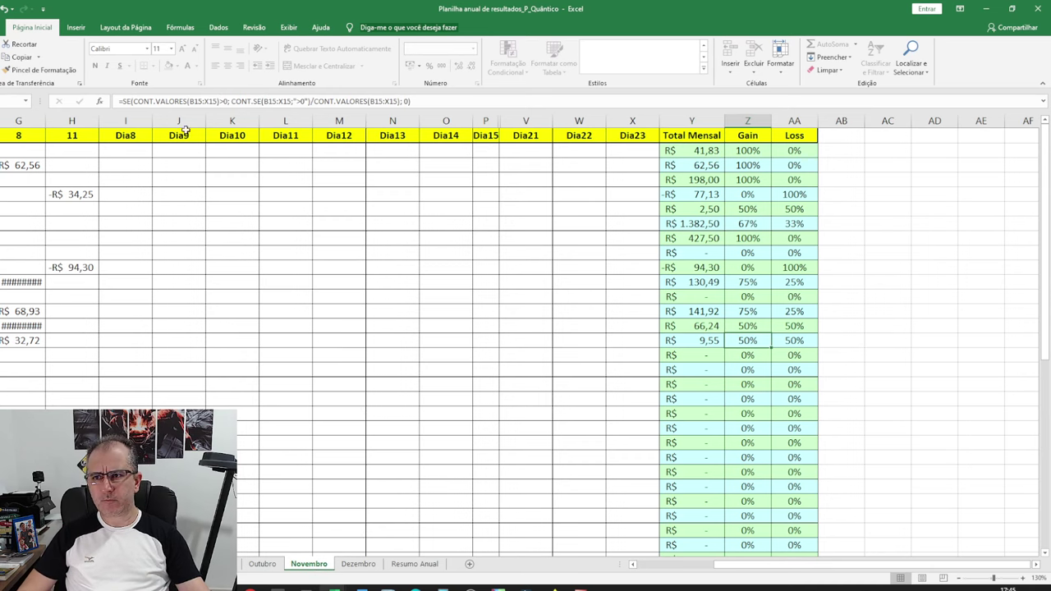
{"action": "left_click_drag", "start_coordinate": [839, 567], "coordinate": [677, 579]}
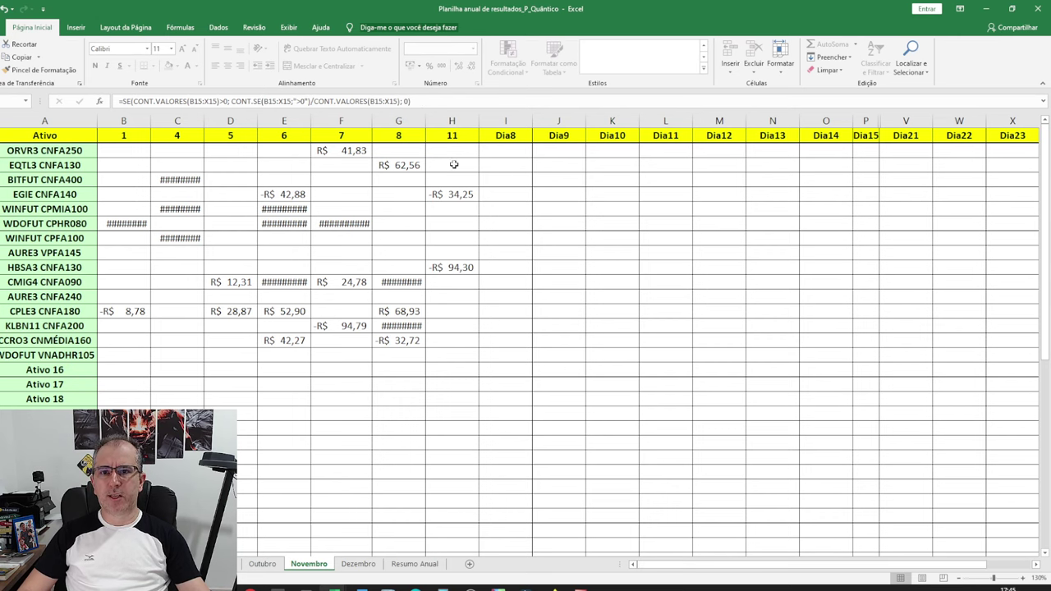
{"action": "scroll", "coordinate": [495, 206], "scroll_direction": "down", "scroll_amount": 2}
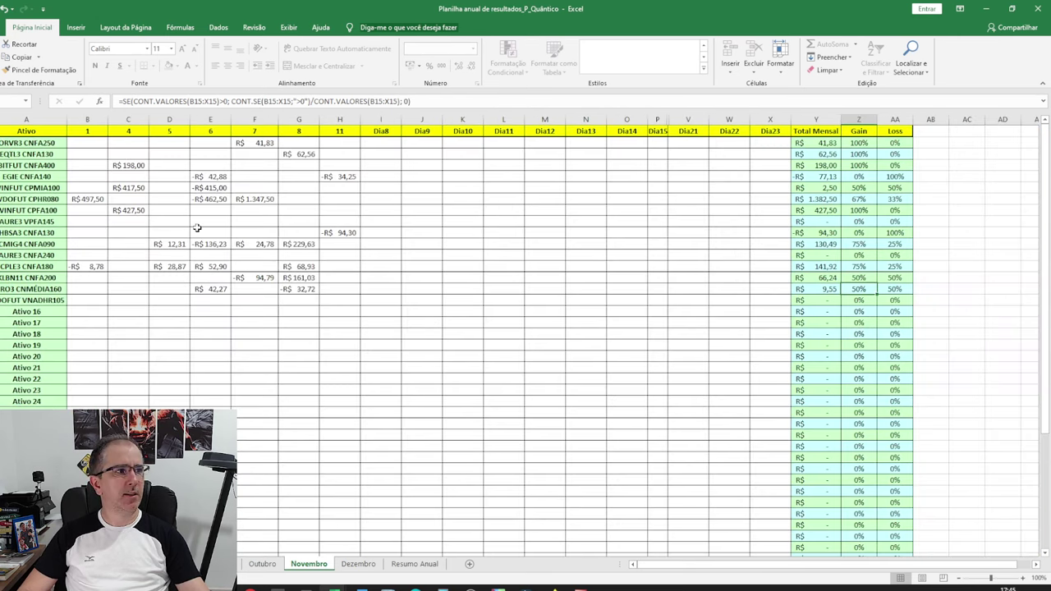
{"action": "left_click_drag", "start_coordinate": [475, 13], "coordinate": [644, 38]}
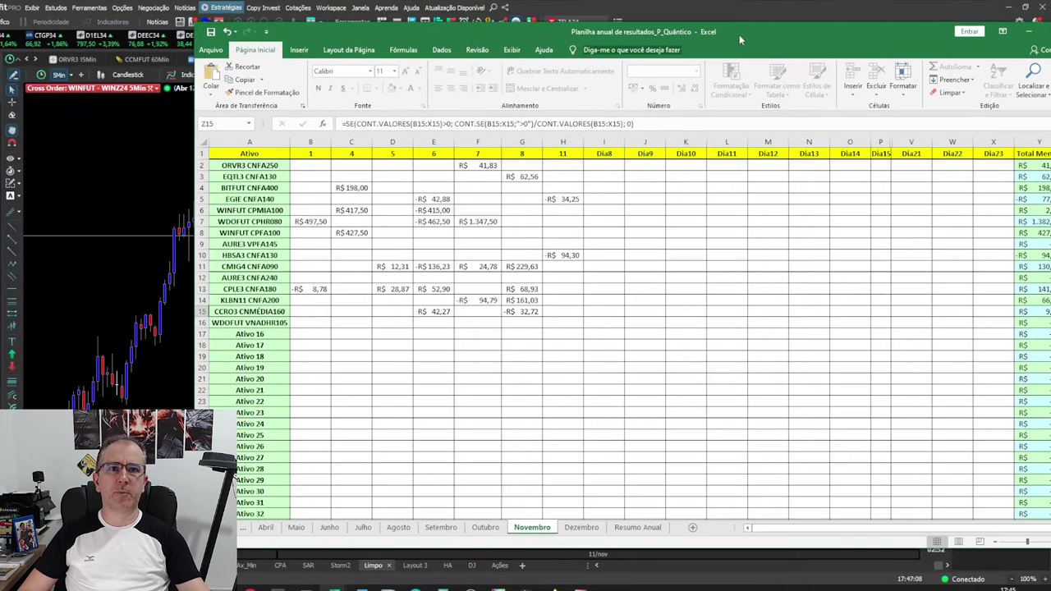
{"action": "left_click_drag", "start_coordinate": [739, 34], "coordinate": [565, 36]}
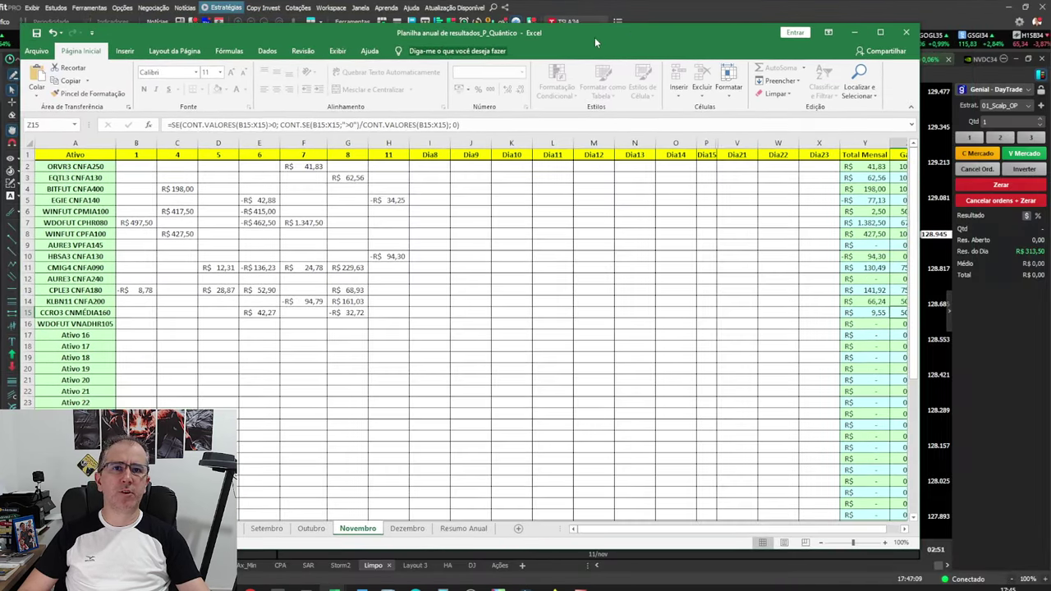
{"action": "left_click", "coordinate": [846, 34]}
Look through the account and automation list of the trading performance report, and close the report.
{"action": "left_click", "coordinate": [451, 141]}
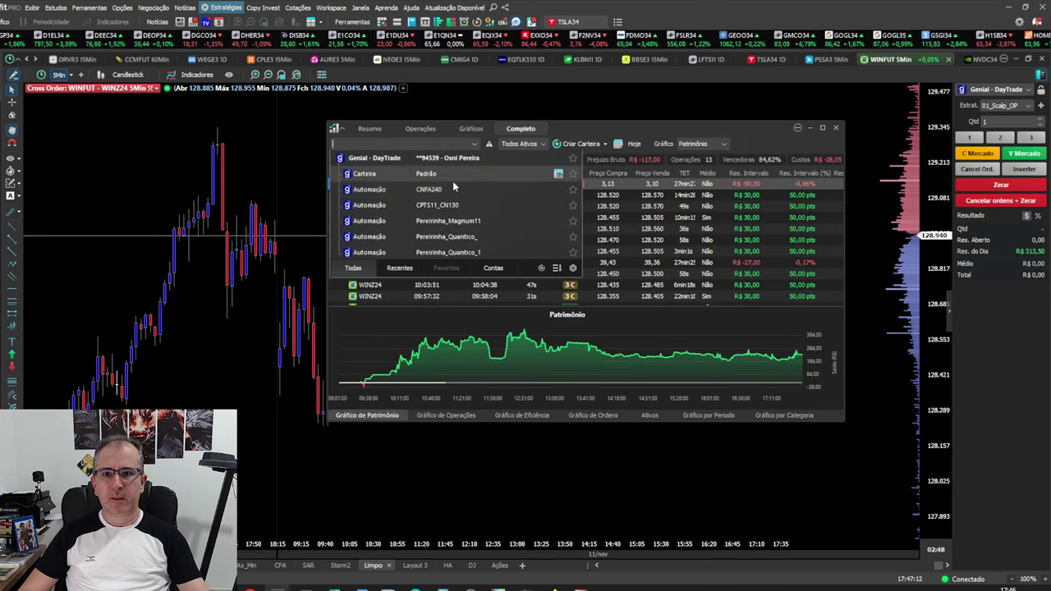
{"action": "left_click", "coordinate": [453, 187]}
{"action": "left_click", "coordinate": [836, 127]}
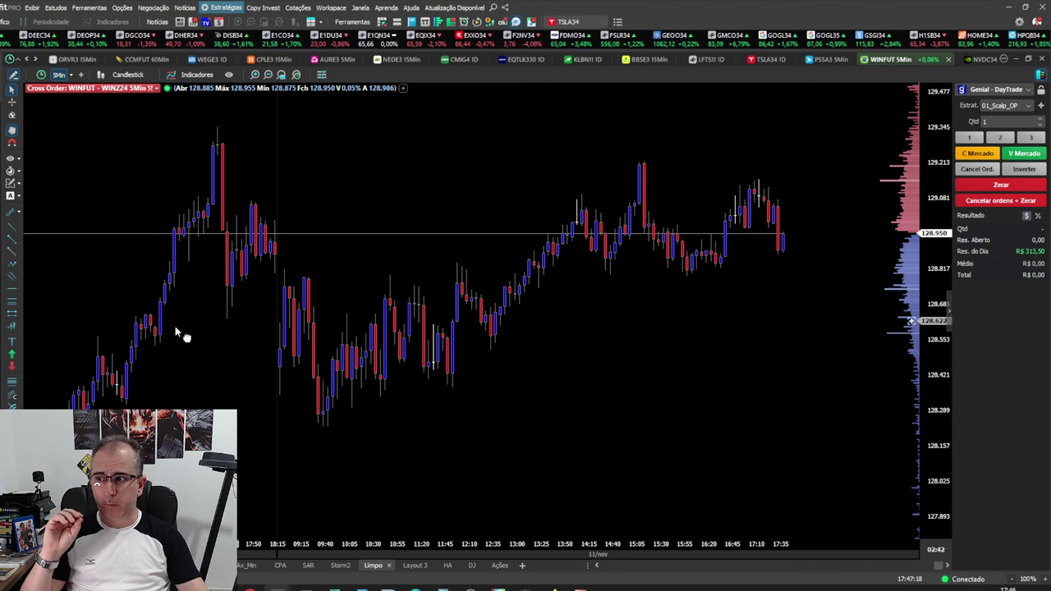
Examine a wider span of the WINFUT 5-minute chart, and check the day's performance report before closing it.
{"action": "mouse_move", "coordinate": [310, 314]}
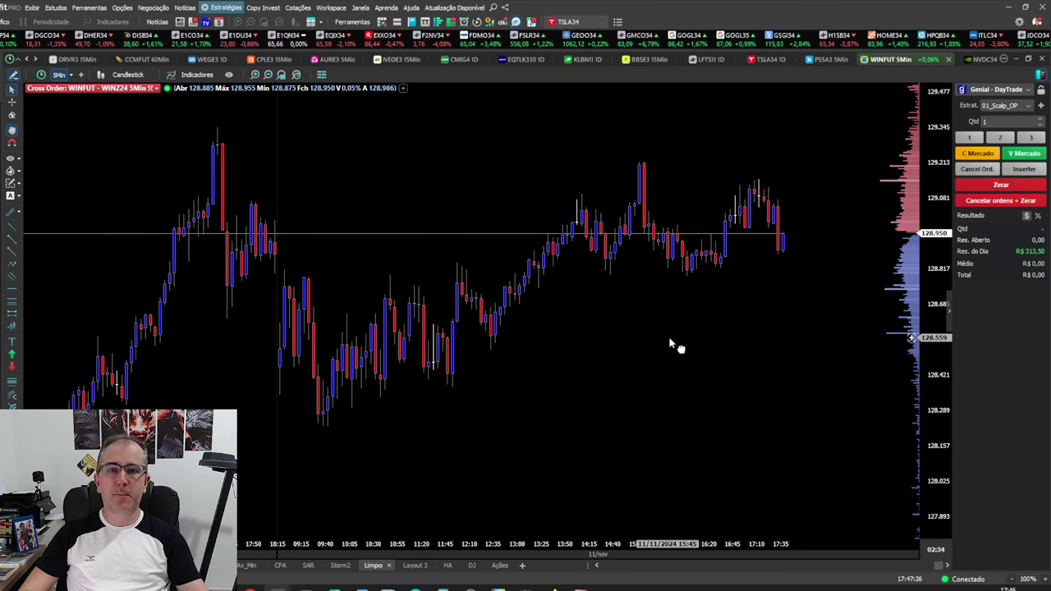
{"action": "scroll", "coordinate": [657, 344], "scroll_direction": "down", "scroll_amount": 3}
{"action": "left_click_drag", "start_coordinate": [682, 372], "coordinate": [697, 352]}
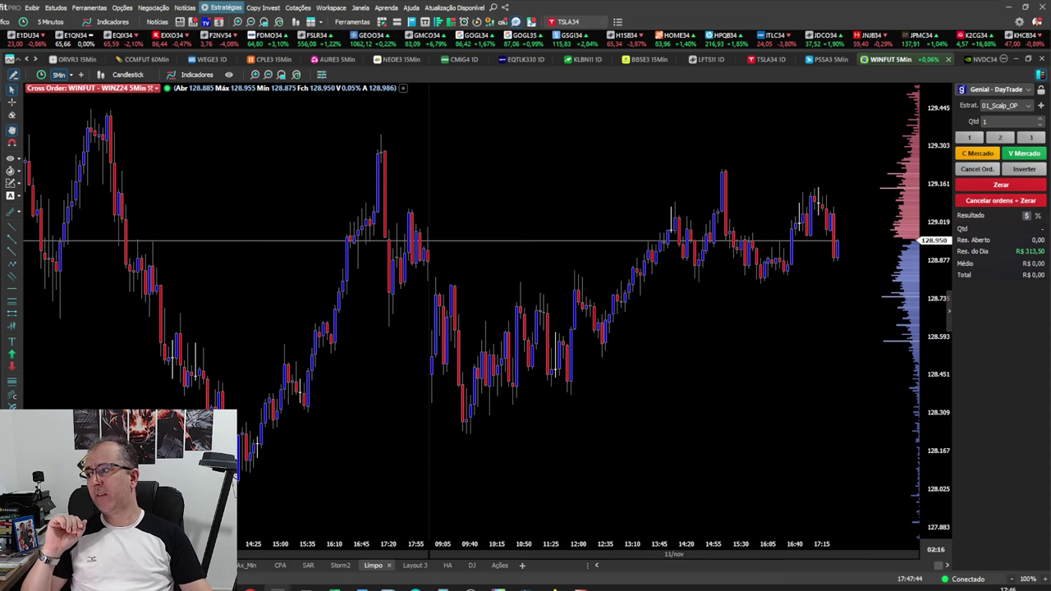
{"action": "left_click_drag", "start_coordinate": [262, 264], "coordinate": [600, 186]}
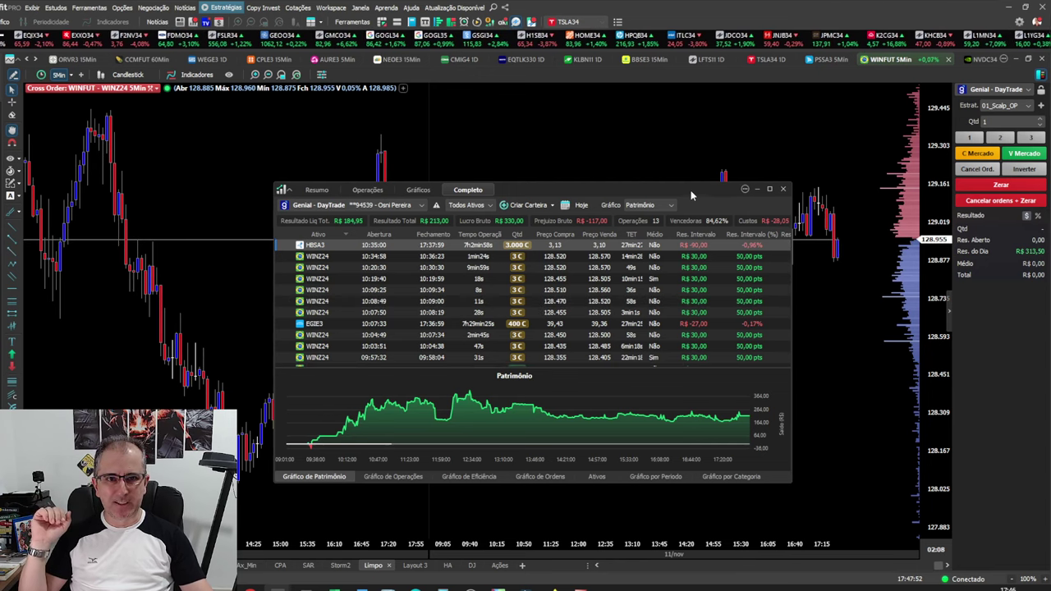
{"action": "left_click", "coordinate": [782, 189]}
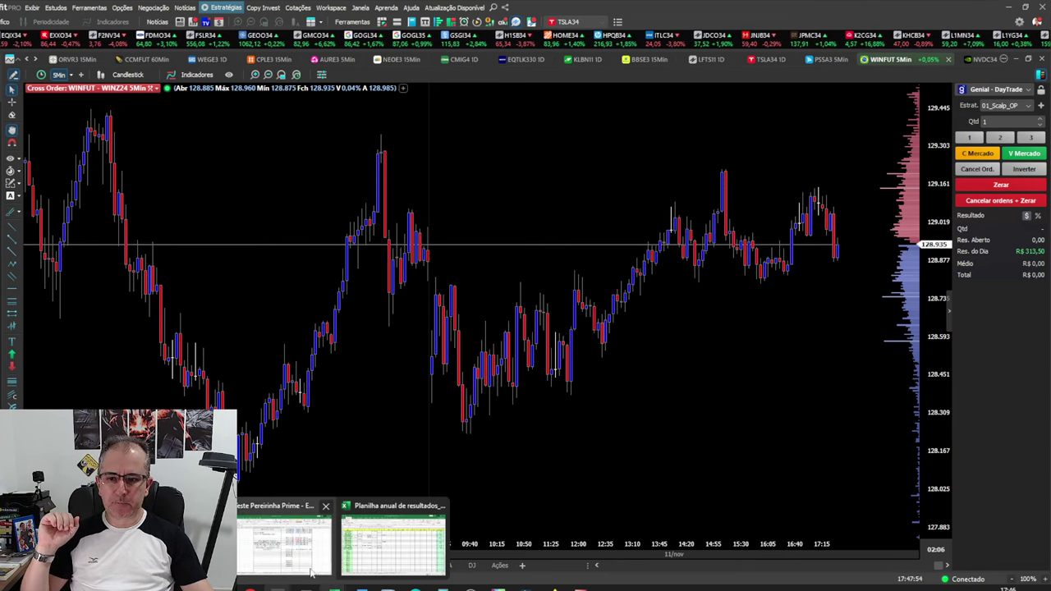
Switch to the Teste Pereirinha Prime workbook and review the daily Gain/Loss entries and Total on the DesafioYT sheet.
{"action": "left_click", "coordinate": [311, 572]}
{"action": "scroll", "coordinate": [687, 356], "scroll_direction": "down", "scroll_amount": 2}
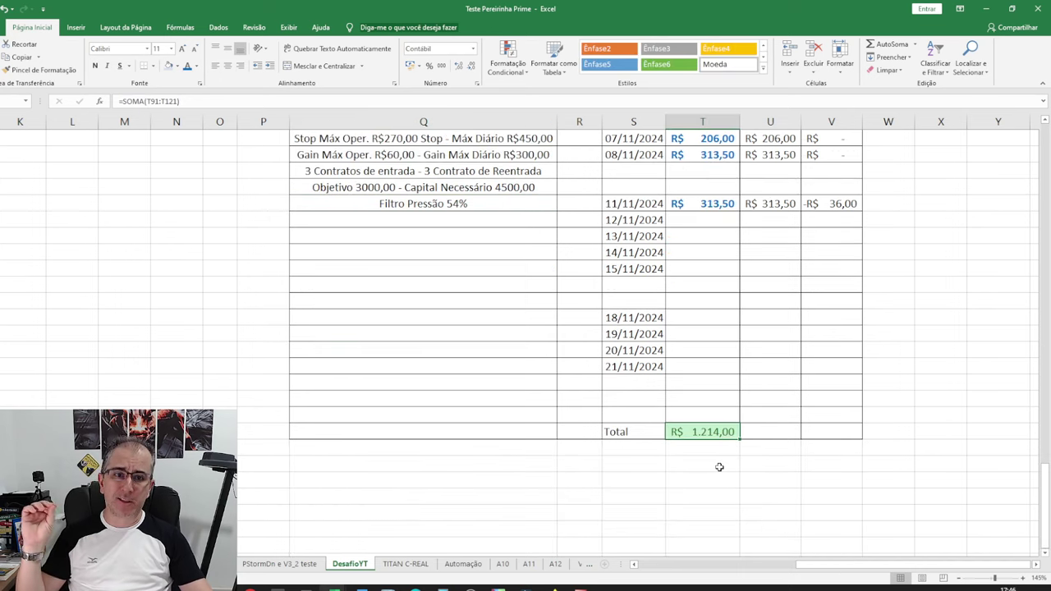
{"action": "scroll", "coordinate": [719, 467], "scroll_direction": "up", "scroll_amount": 5}
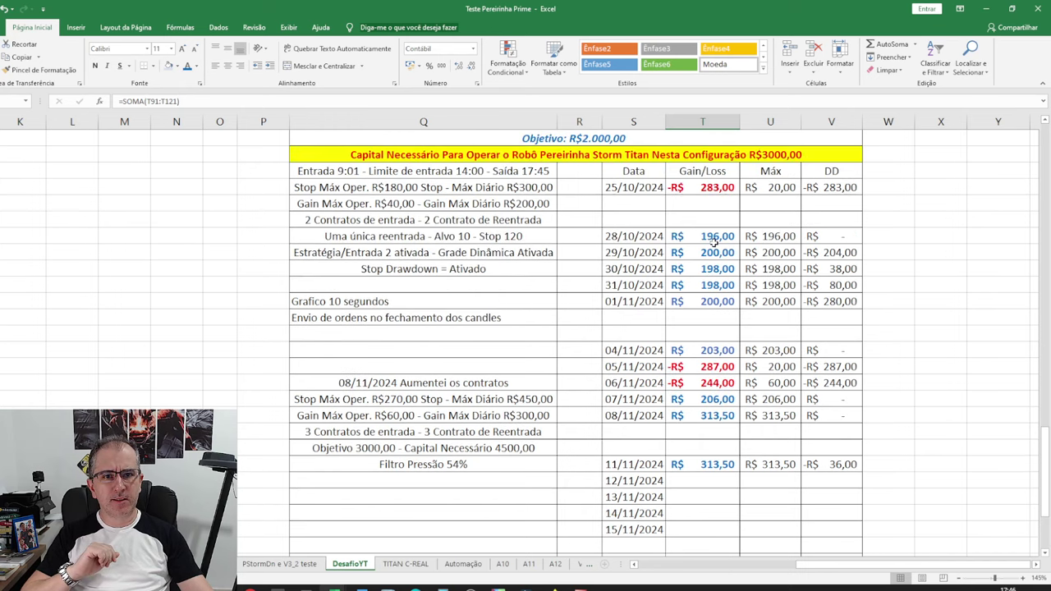
{"action": "scroll", "coordinate": [714, 465], "scroll_direction": "down", "scroll_amount": 4}
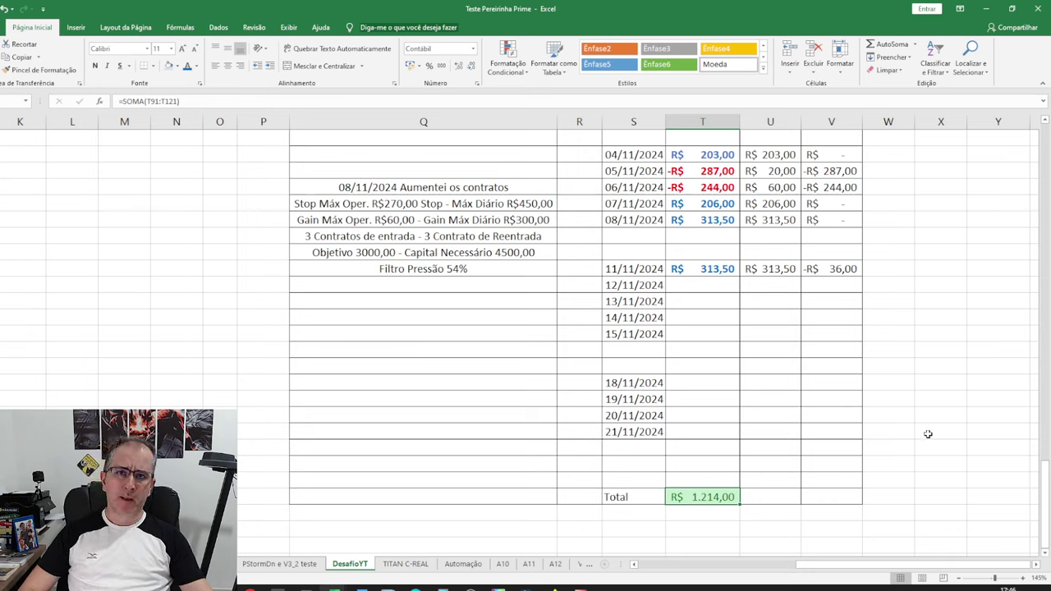
Check the 08/11/2024 and 11/11/2024 results on the DesafioYT sheet, and minimize the workbook.
{"action": "left_click", "coordinate": [713, 219]}
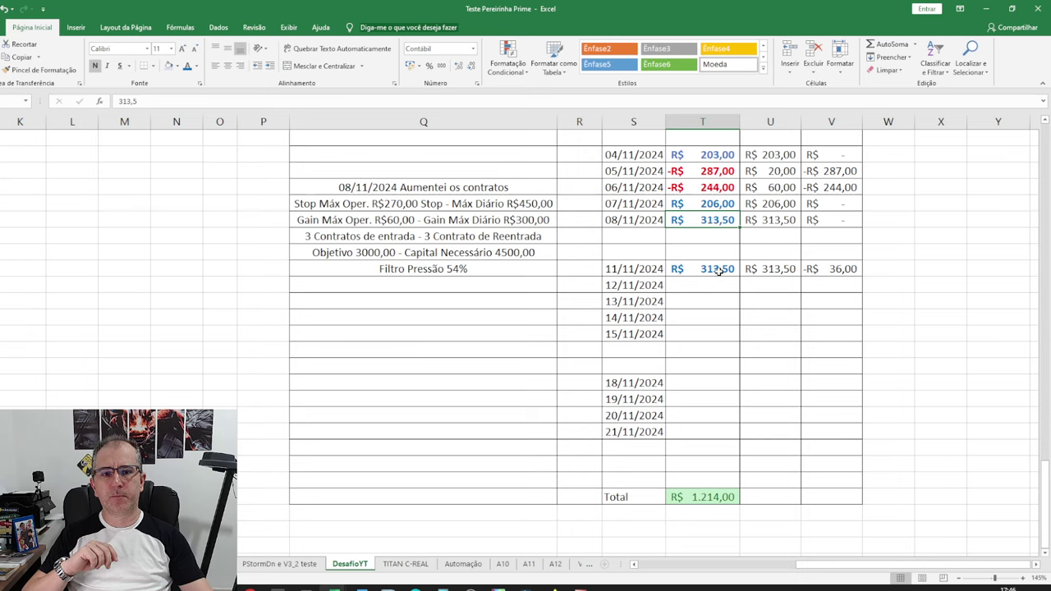
{"action": "left_click", "coordinate": [717, 271]}
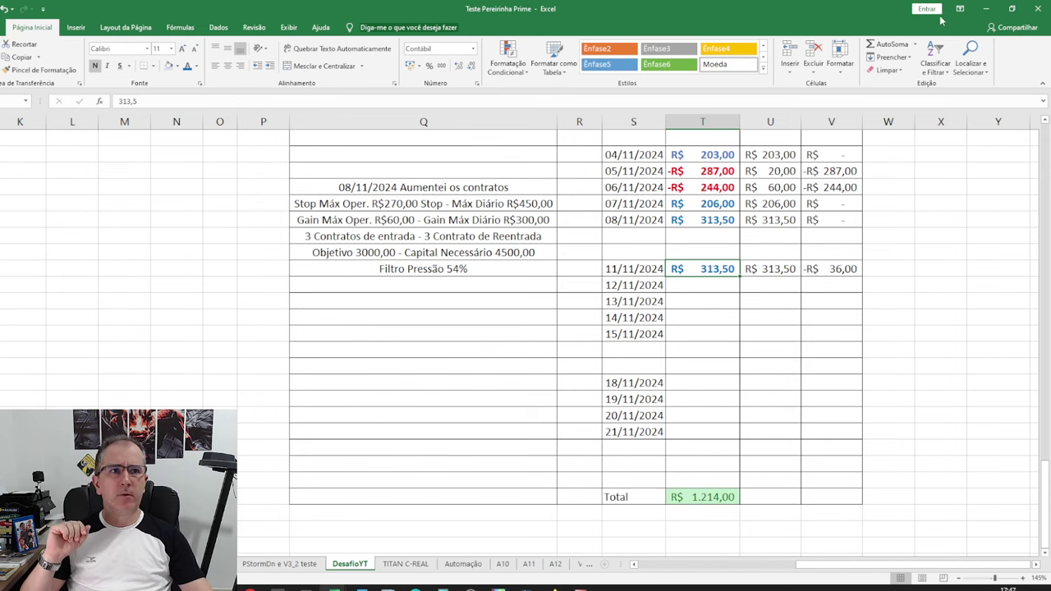
{"action": "left_click", "coordinate": [985, 8]}
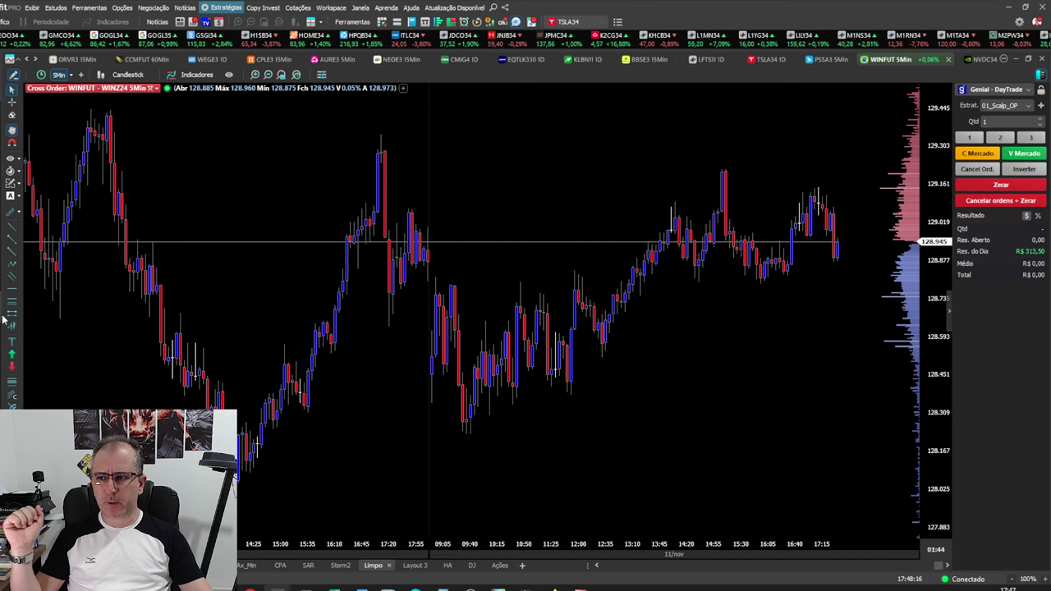
{"action": "left_click", "coordinate": [651, 242]}
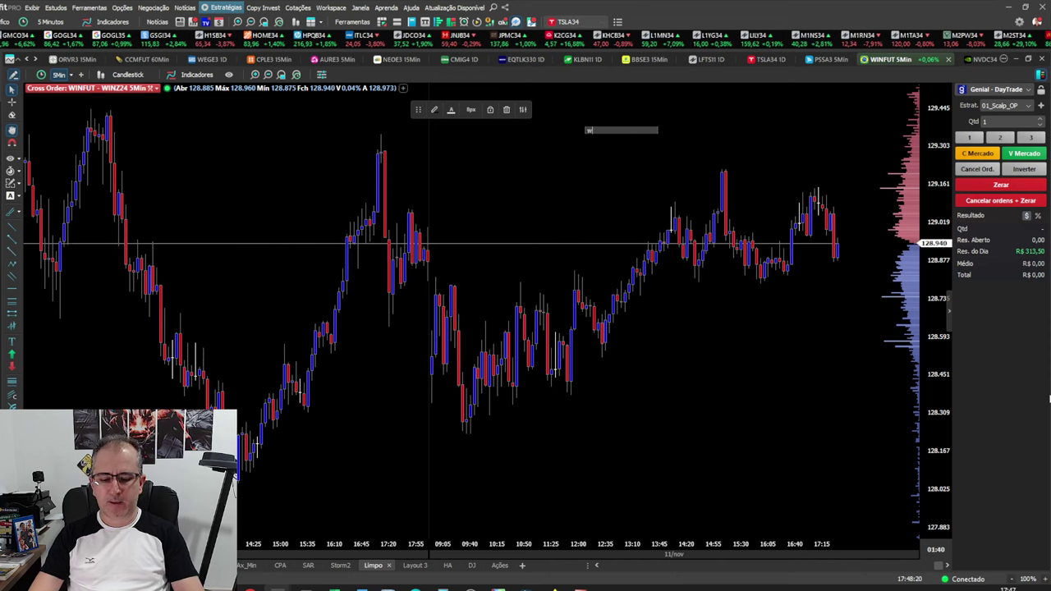
{"action": "type", "text": "ww.opereirat"}
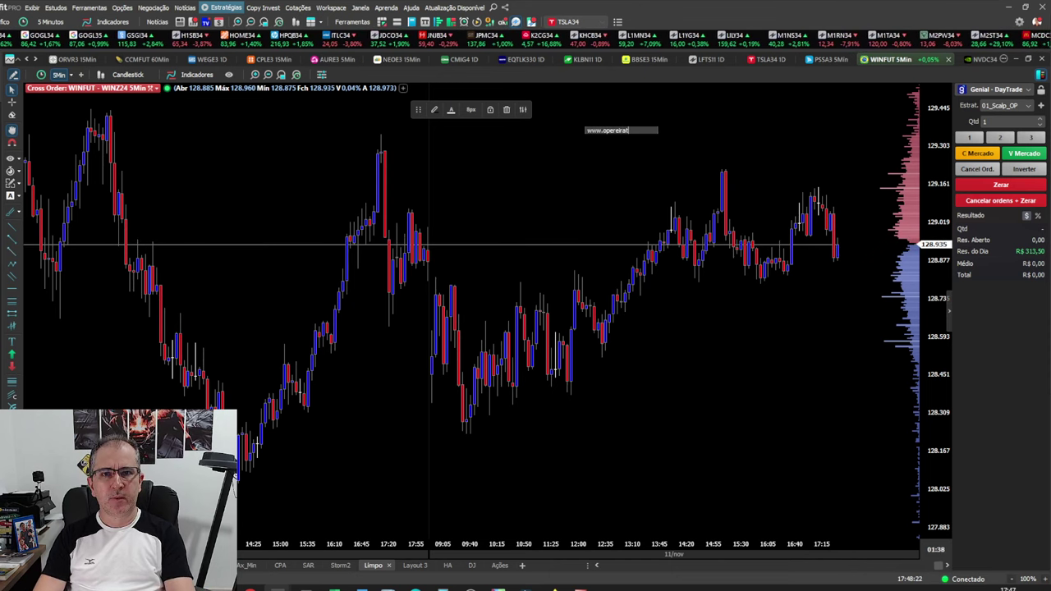
{"action": "type", "text": "rader"}
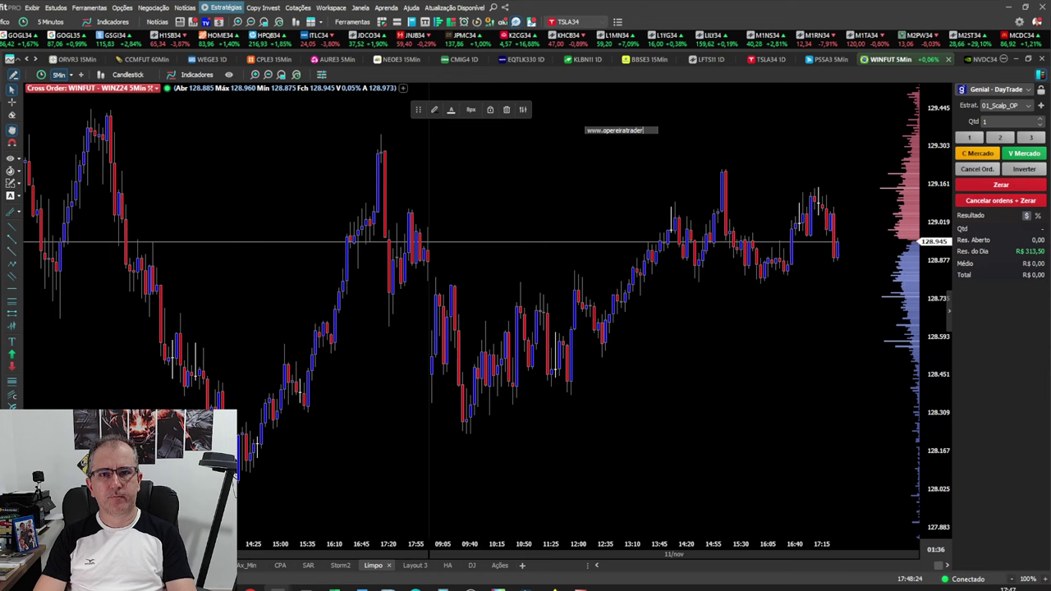
{"action": "type", "text": ".com.br"}
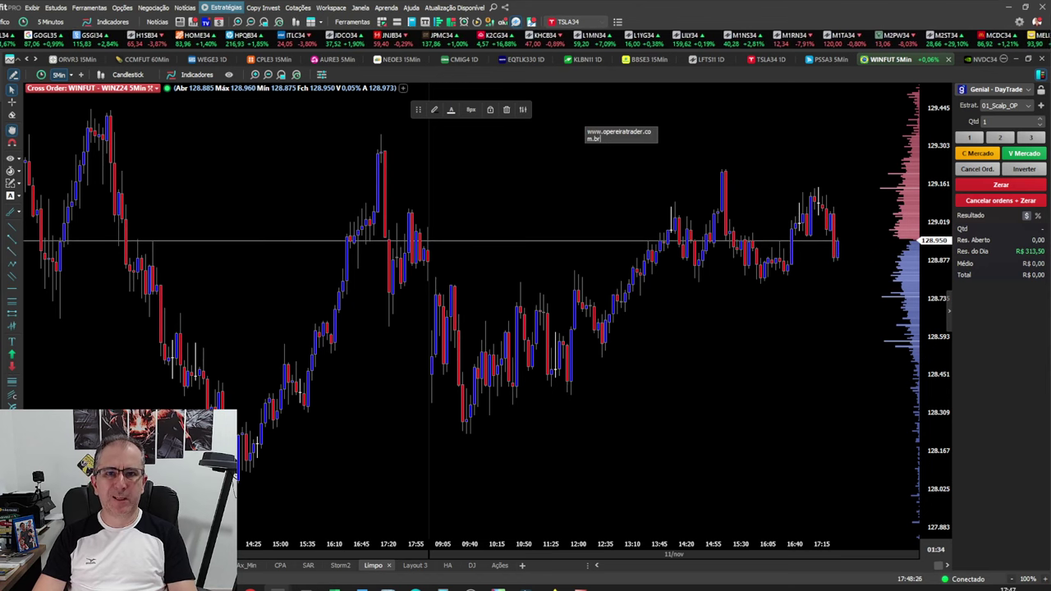
{"action": "left_click", "coordinate": [471, 110]}
{"action": "left_click", "coordinate": [519, 178]}
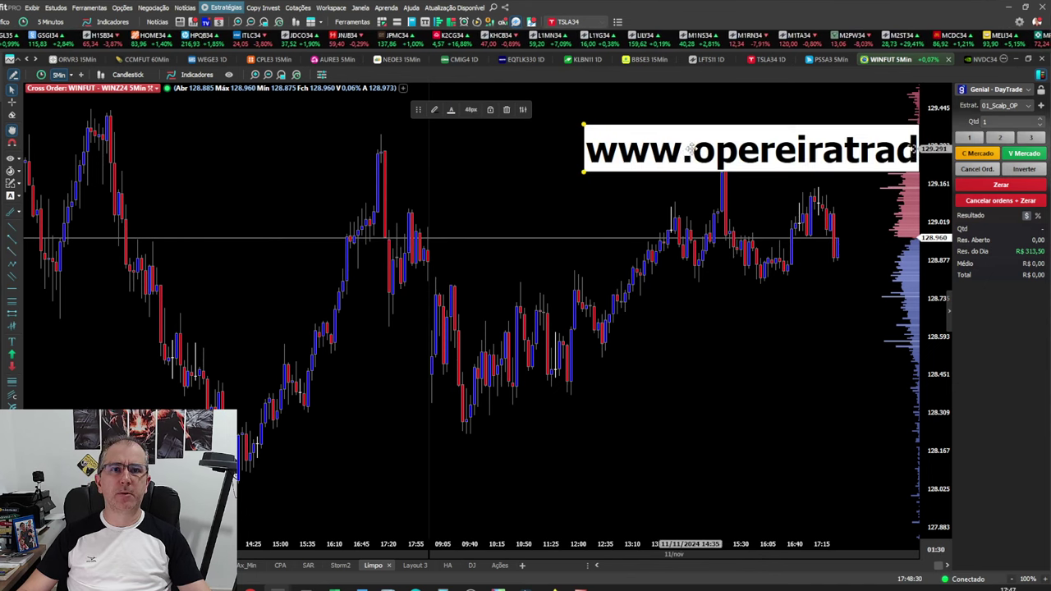
{"action": "left_click_drag", "start_coordinate": [692, 148], "coordinate": [521, 157]}
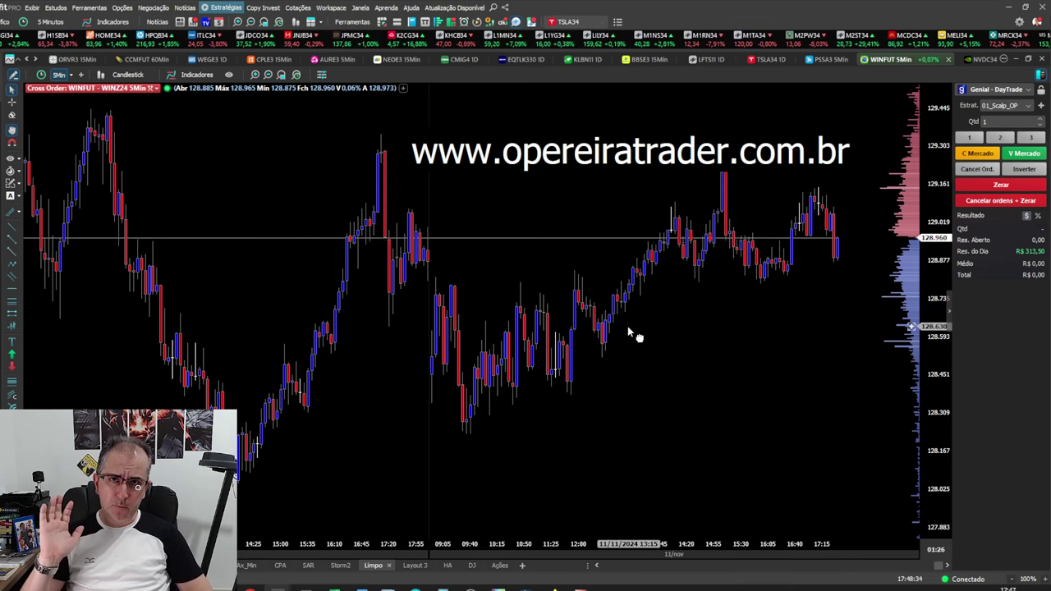
Reopen the annual results workbook maximized, review the Novembro sheet down to the Total mensal row, and minimize it.
{"action": "mouse_move", "coordinate": [361, 588]}
{"action": "left_click", "coordinate": [392, 542]}
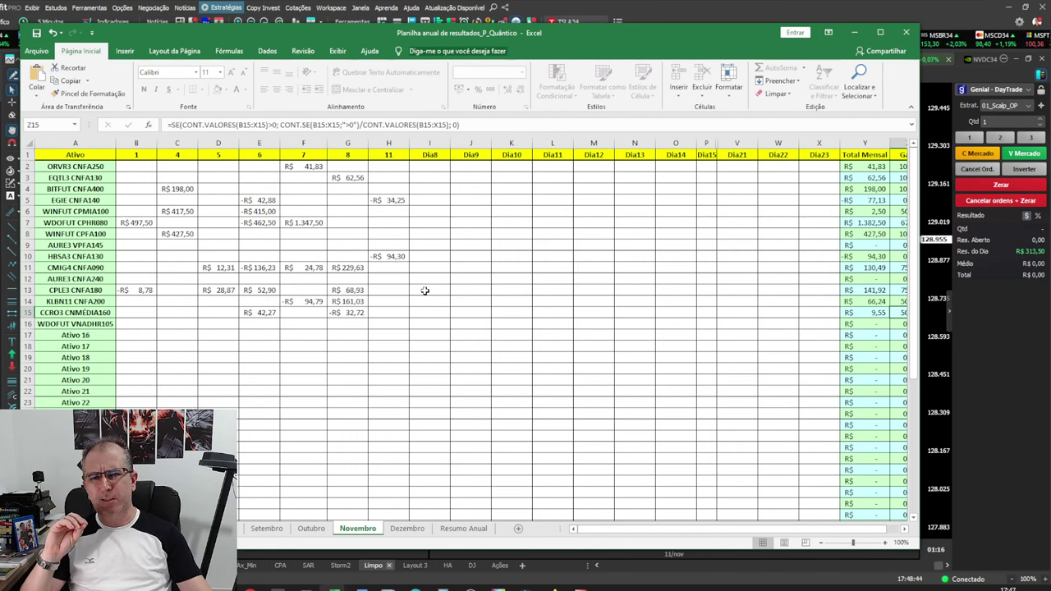
{"action": "left_click", "coordinate": [879, 33]}
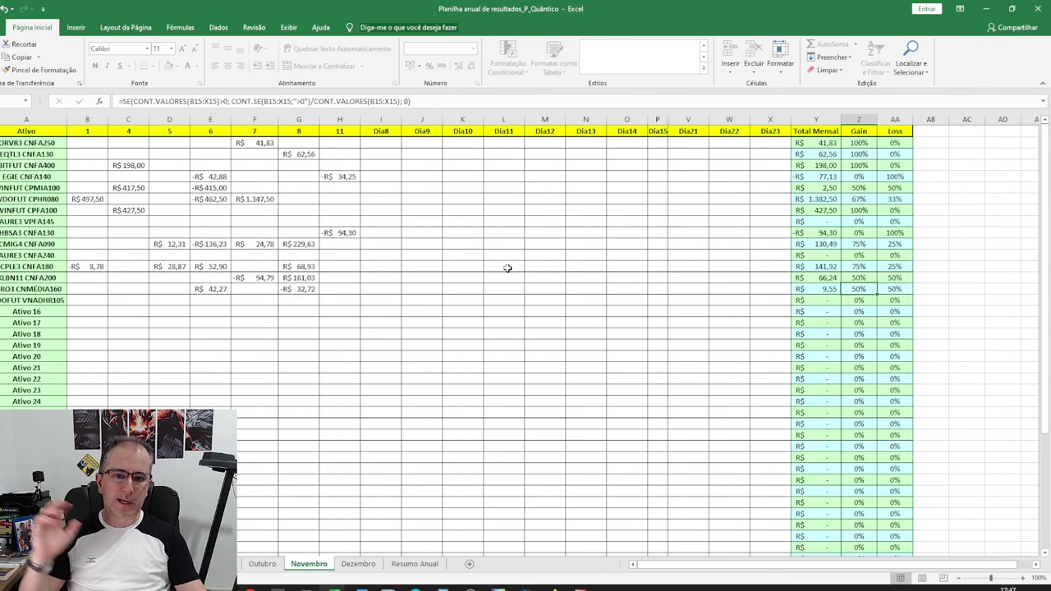
{"action": "scroll", "coordinate": [310, 359], "scroll_direction": "down", "scroll_amount": 8}
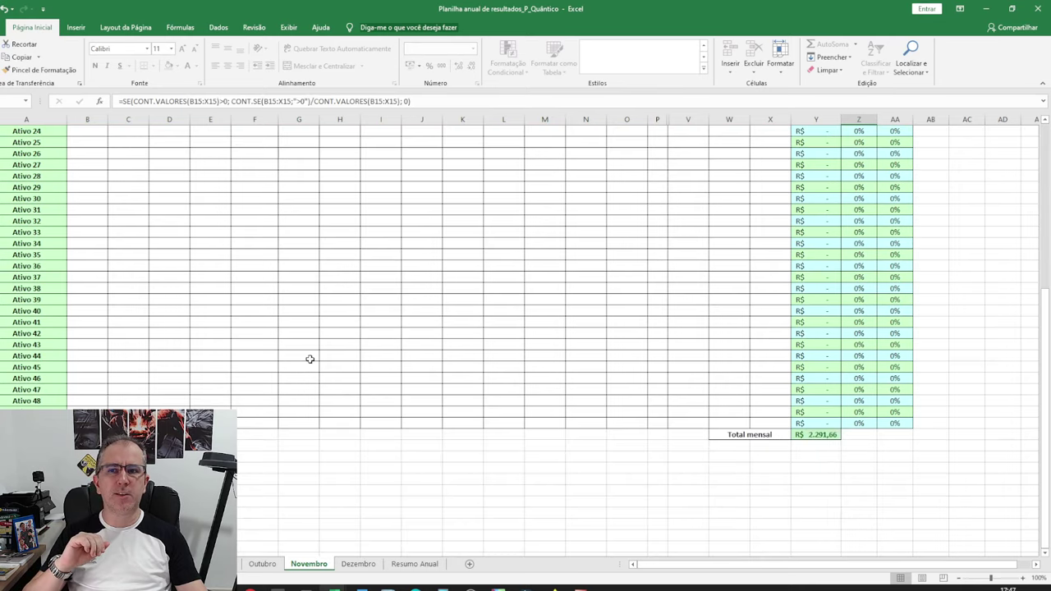
{"action": "scroll", "coordinate": [316, 357], "scroll_direction": "up", "scroll_amount": 8}
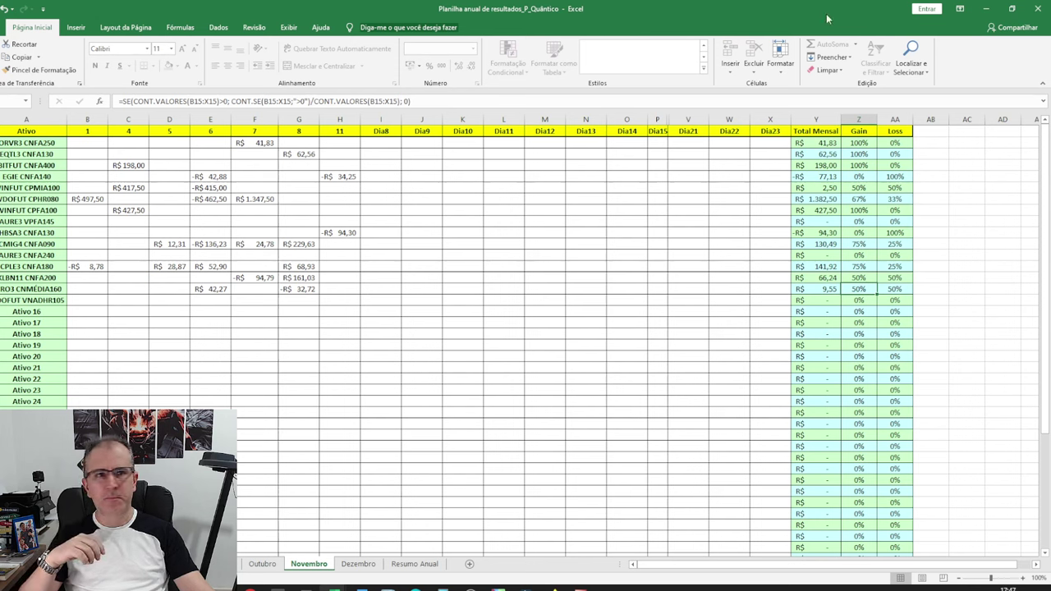
{"action": "left_click", "coordinate": [985, 8]}
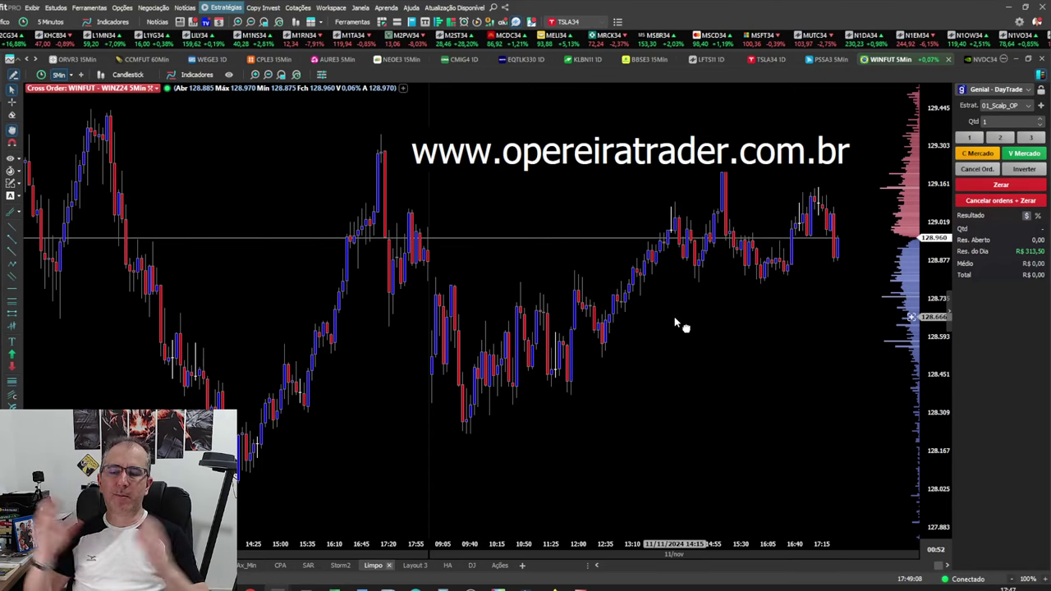